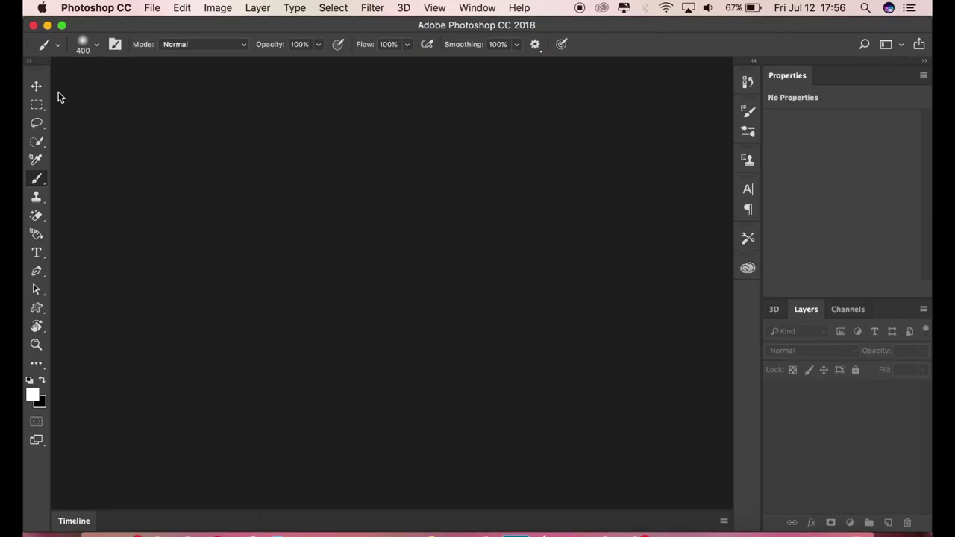
# Select the Move tool in the empty Photoshop workspace.
pyautogui.click(36, 86)
# Open IMG_0133.JPG and duplicate its Background layer as Background copy.
pyautogui.click(152, 8)
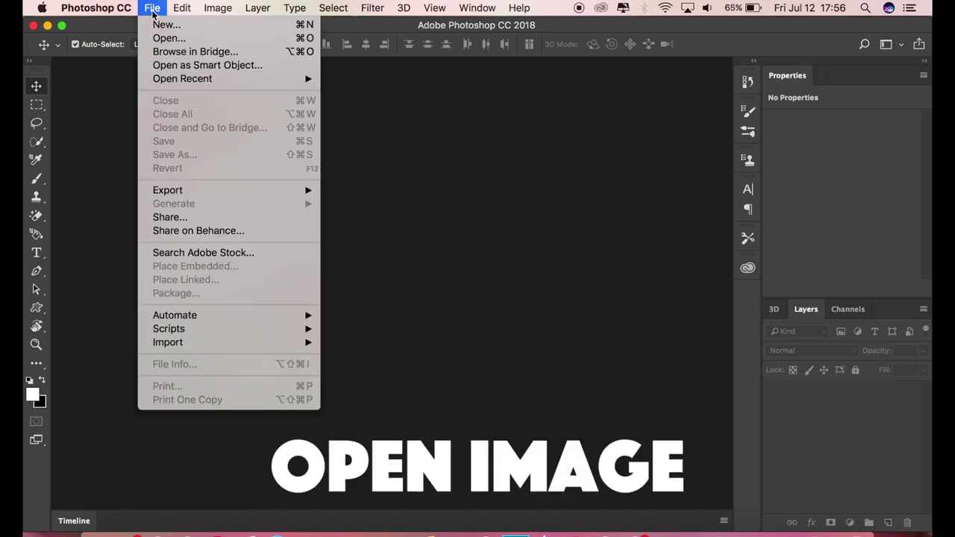
pyautogui.click(162, 38)
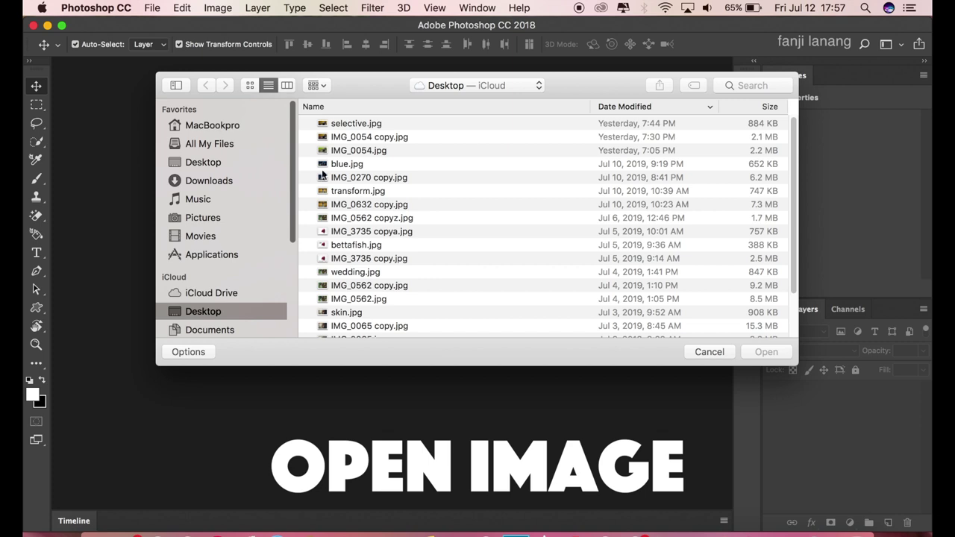
pyautogui.scroll(-3, 783, 224)
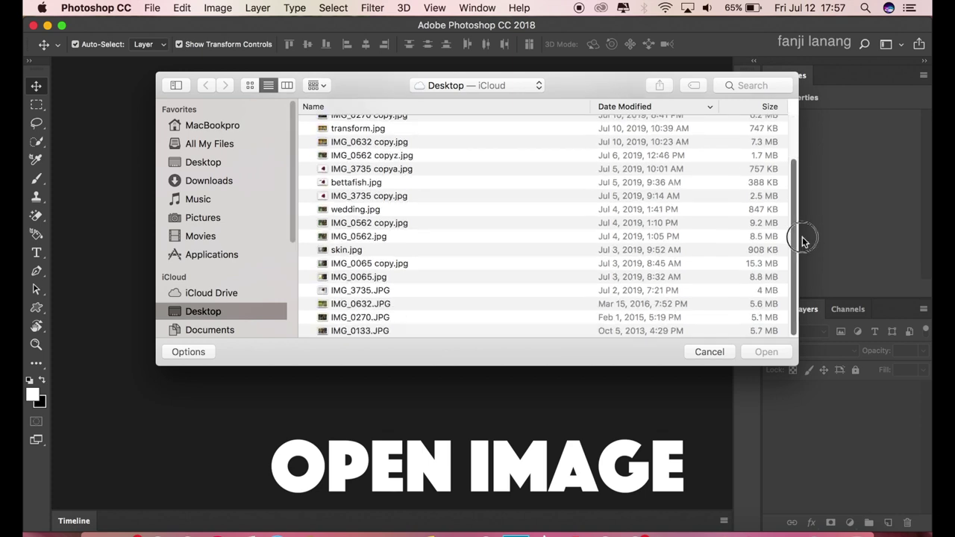
pyautogui.click(445, 328)
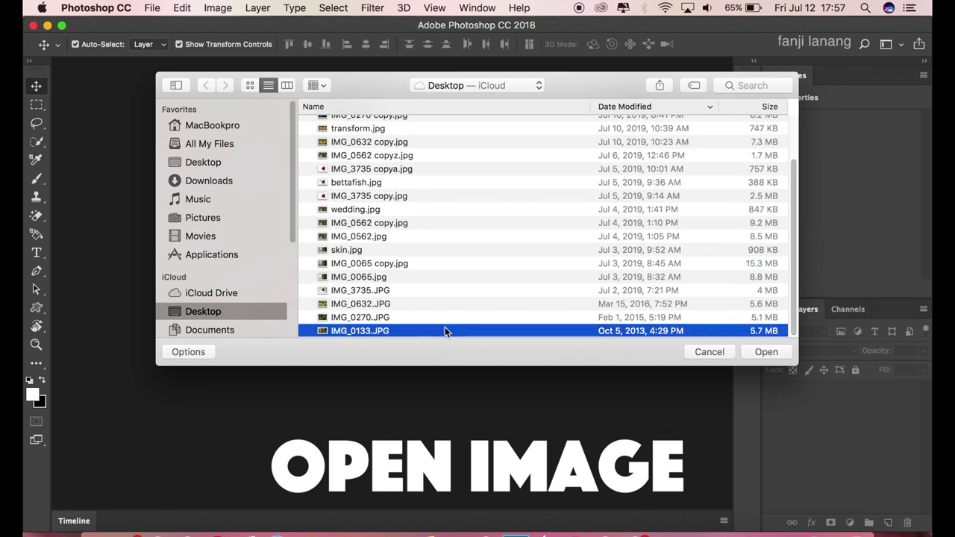
pyautogui.press('space')
pyautogui.press('space')
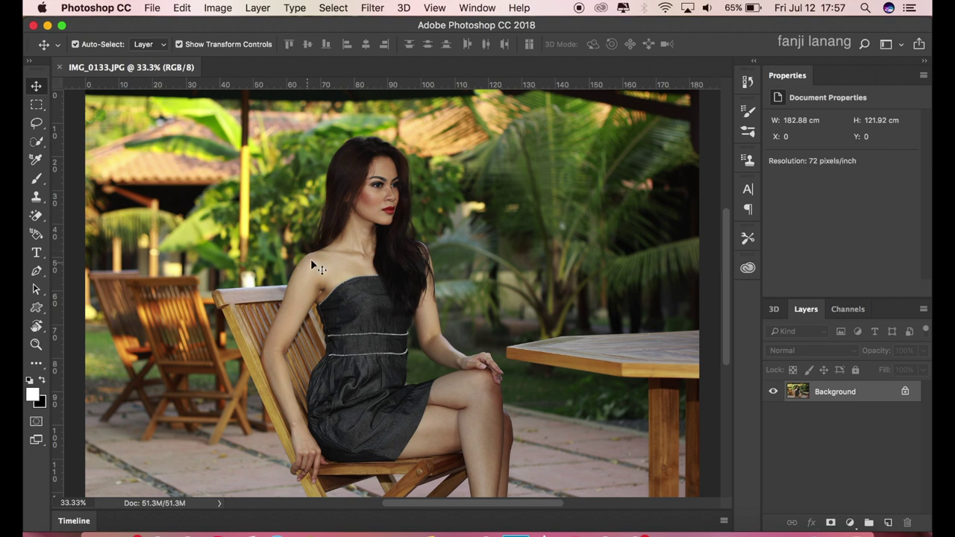
pyautogui.moveTo(854, 404); pyautogui.dragTo(888, 522)
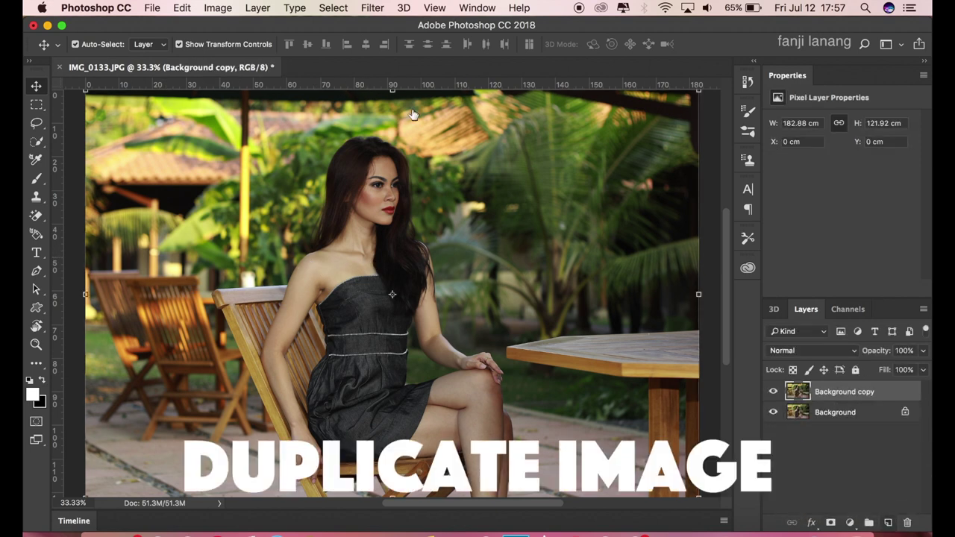
pyautogui.click(370, 7)
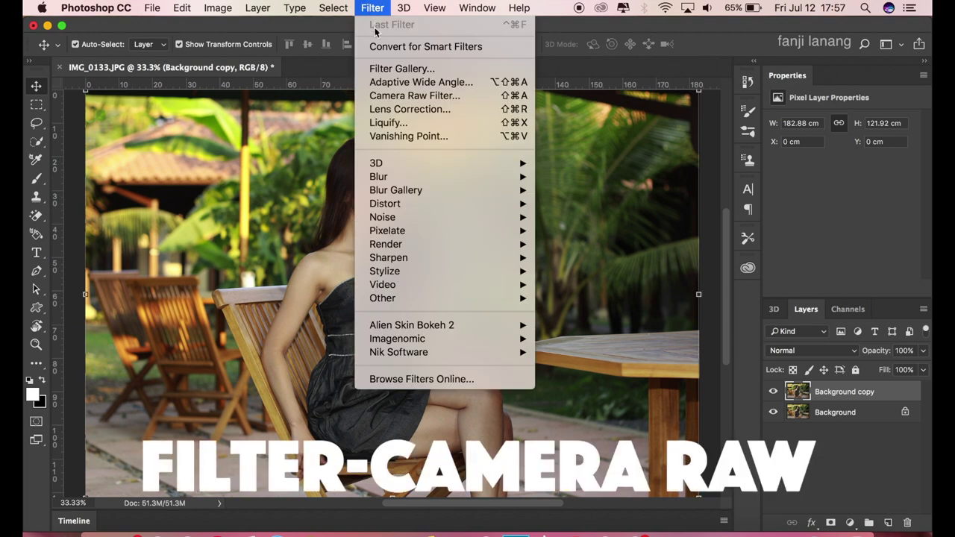
# Run the Camera Raw Filter on Background copy with Shadows +40, Vibrance 50 and Saturation 50.
pyautogui.click(397, 95)
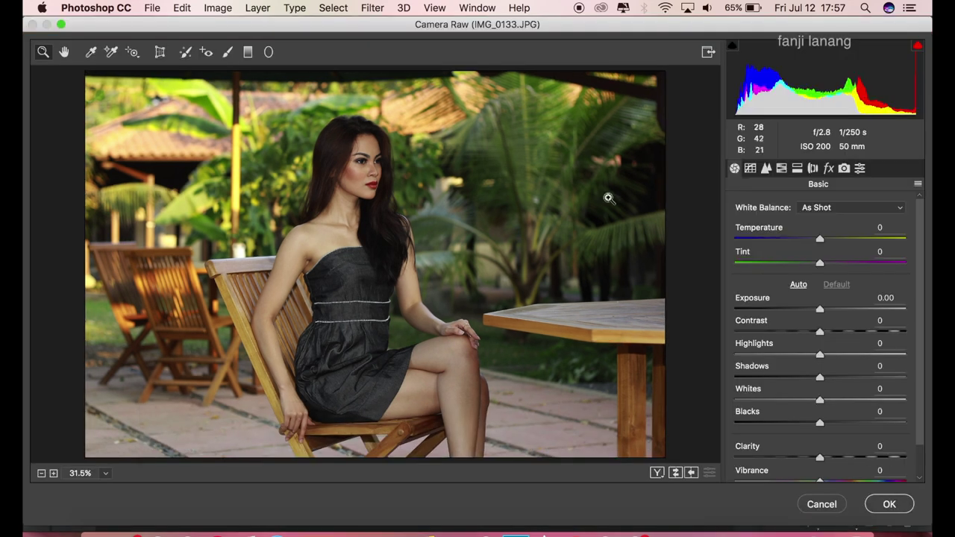
pyautogui.click(856, 380)
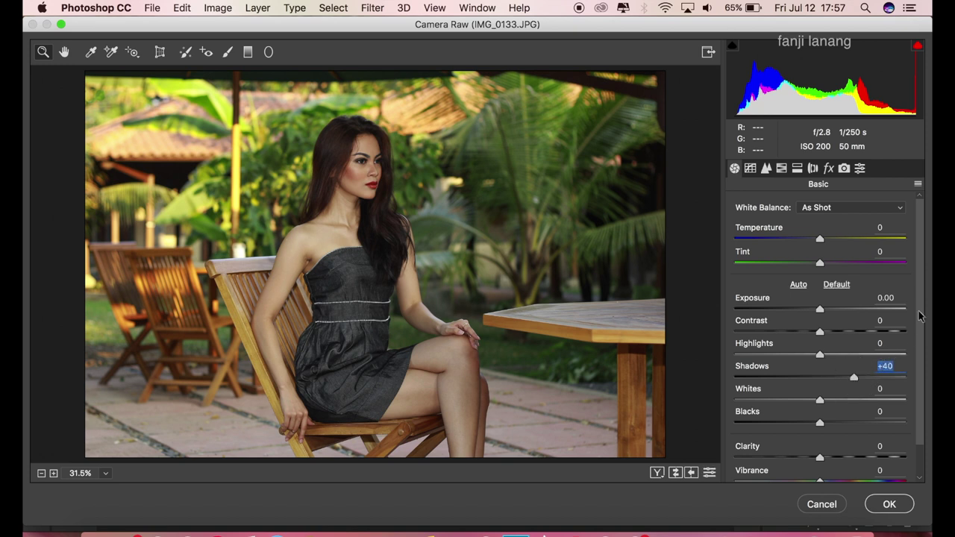
pyautogui.scroll(-2, 921, 316)
pyautogui.click(879, 435)
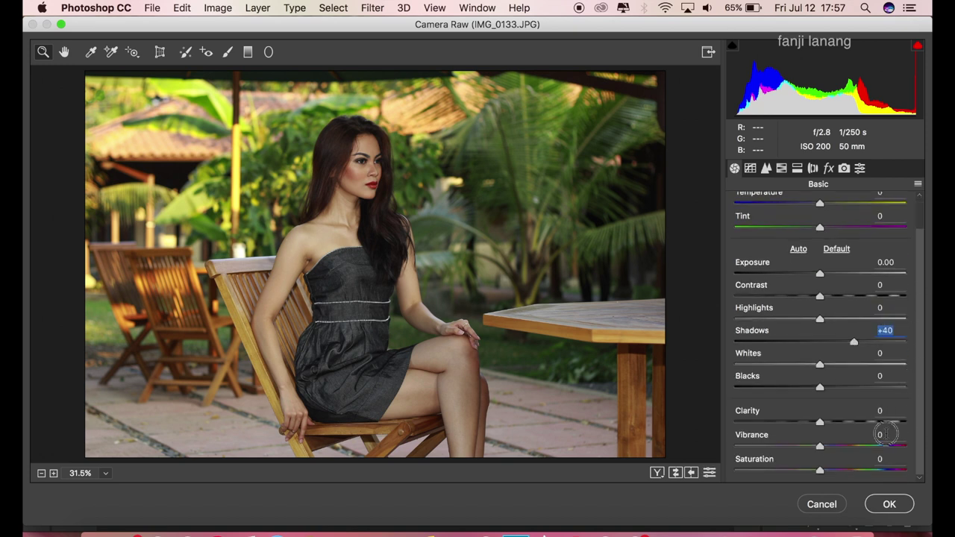
pyautogui.write('5')
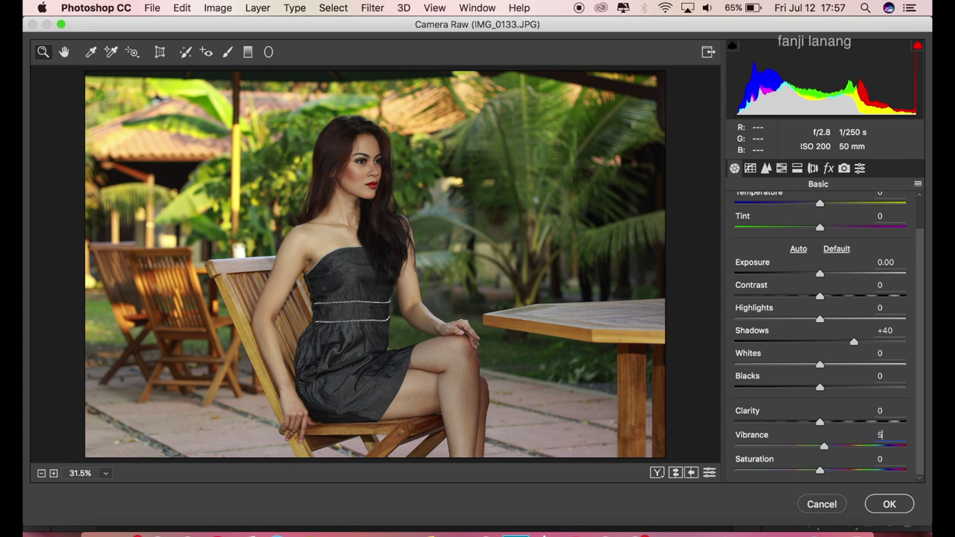
pyautogui.write('0')
pyautogui.click(852, 459)
pyautogui.write('50')
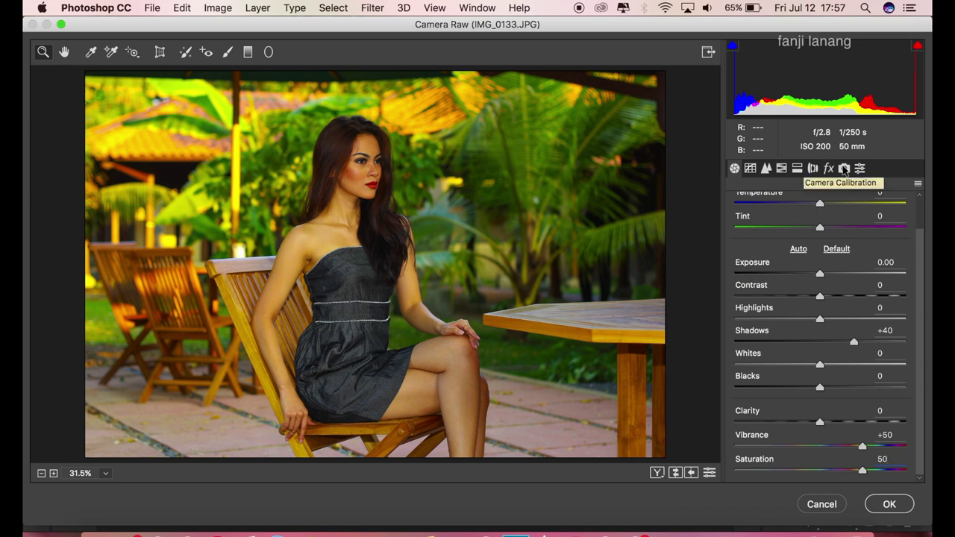
# In Camera Calibration, set Red Primary Saturation -100, Blue Primary Hue -49 and Saturation -20.
pyautogui.click(844, 168)
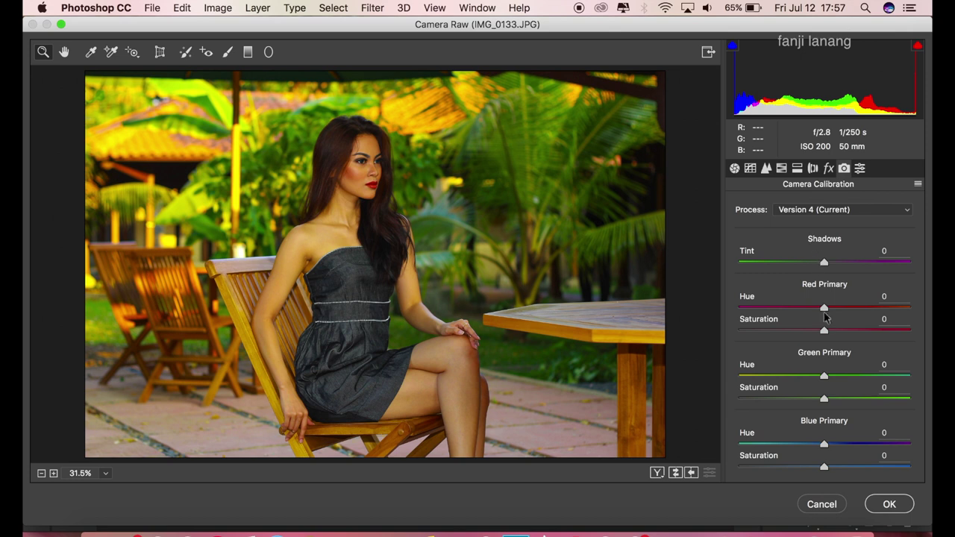
pyautogui.moveTo(824, 331); pyautogui.dragTo(722, 335)
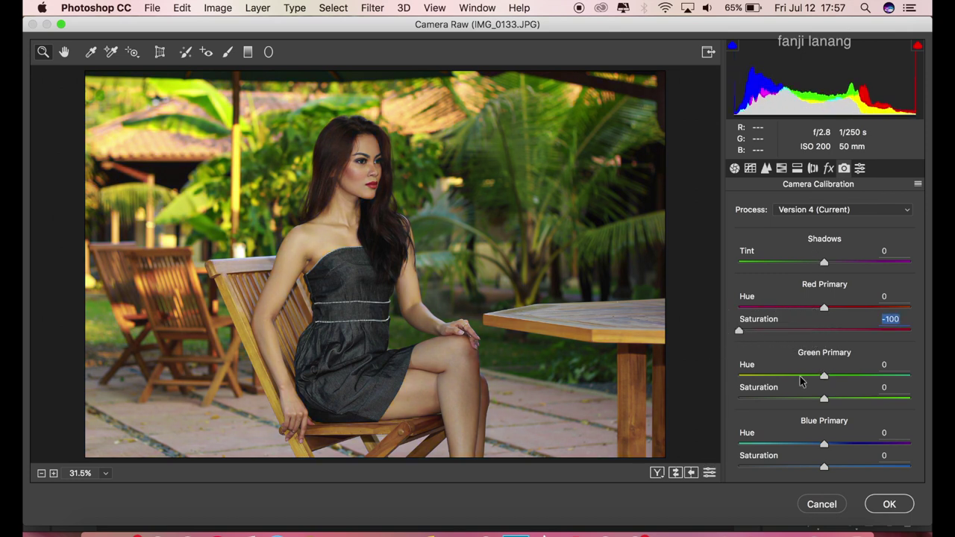
pyautogui.moveTo(792, 445)
pyautogui.mouseDown()
pyautogui.moveTo(777, 446)
pyautogui.moveTo(783, 464)
pyautogui.mouseUp()
pyautogui.click(789, 468)
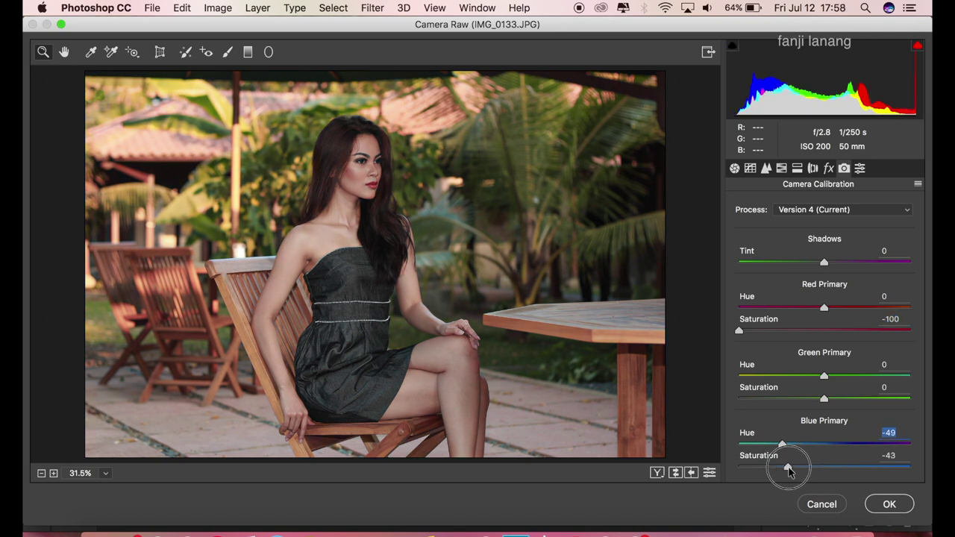
pyautogui.moveTo(788, 468); pyautogui.dragTo(807, 478)
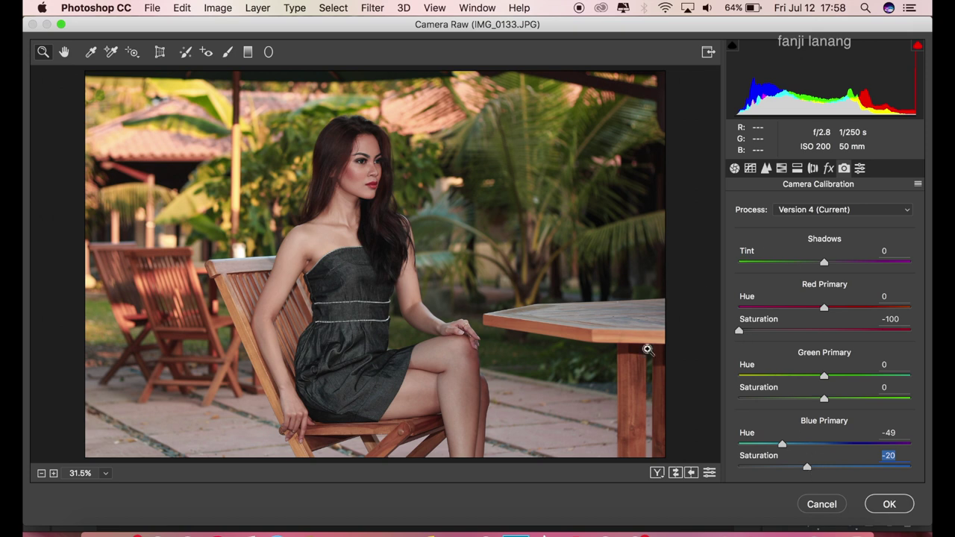
# Add a -60 Lens Corrections vignette to darken the portrait's corners.
pyautogui.click(828, 169)
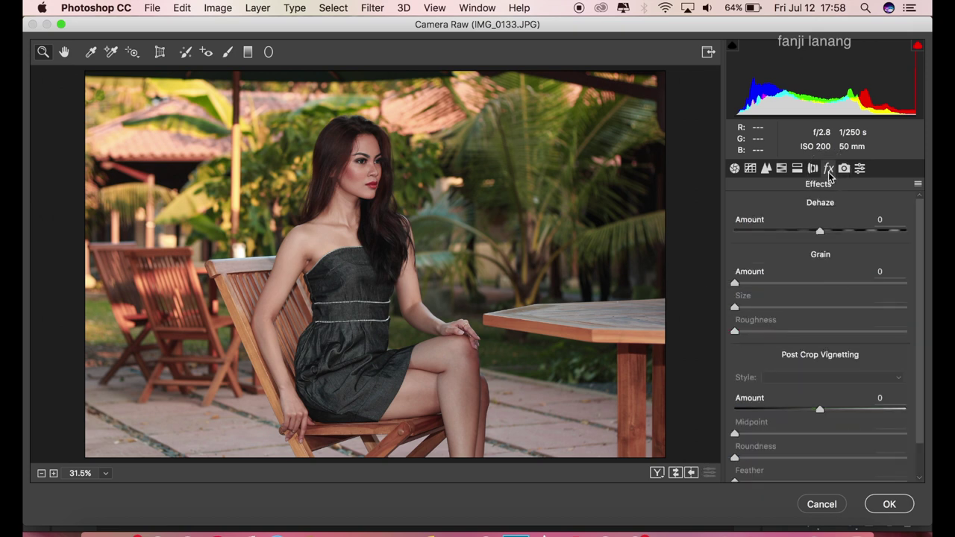
pyautogui.click(813, 168)
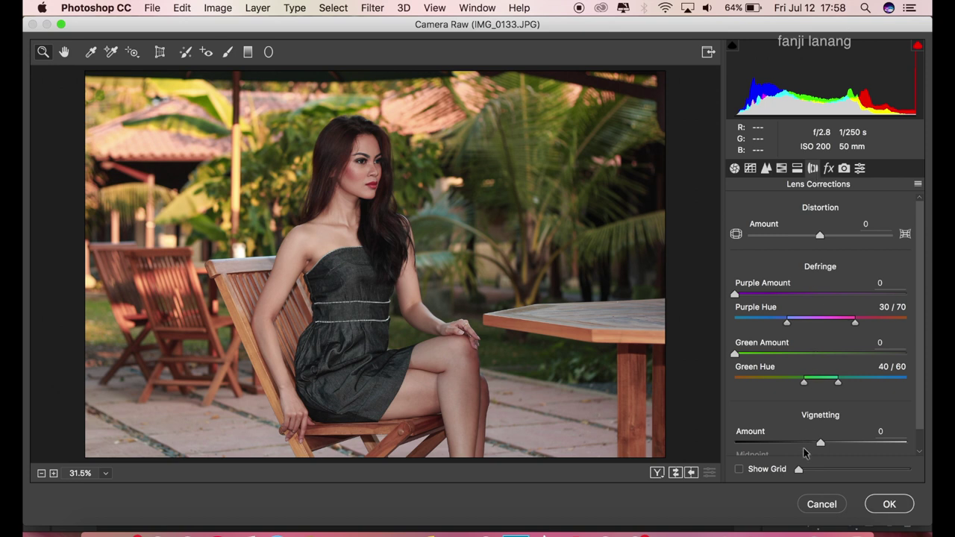
pyautogui.moveTo(792, 448); pyautogui.dragTo(775, 448)
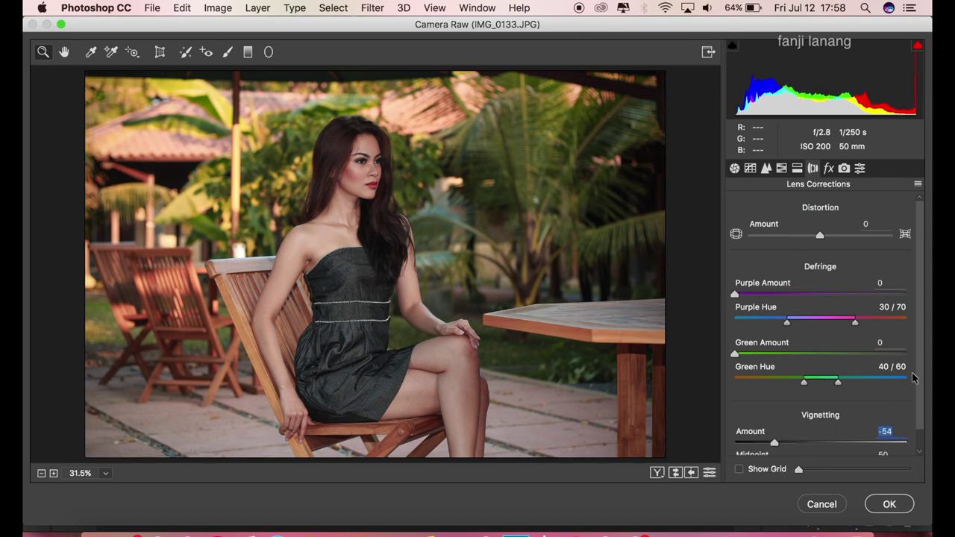
pyautogui.scroll(-1, 916, 395)
pyautogui.moveTo(774, 422); pyautogui.dragTo(769, 423)
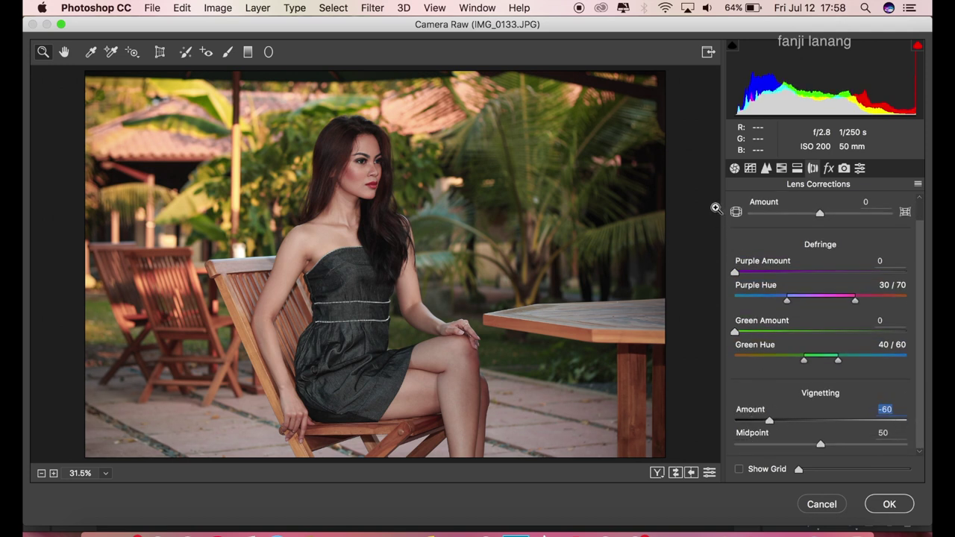
pyautogui.click(799, 172)
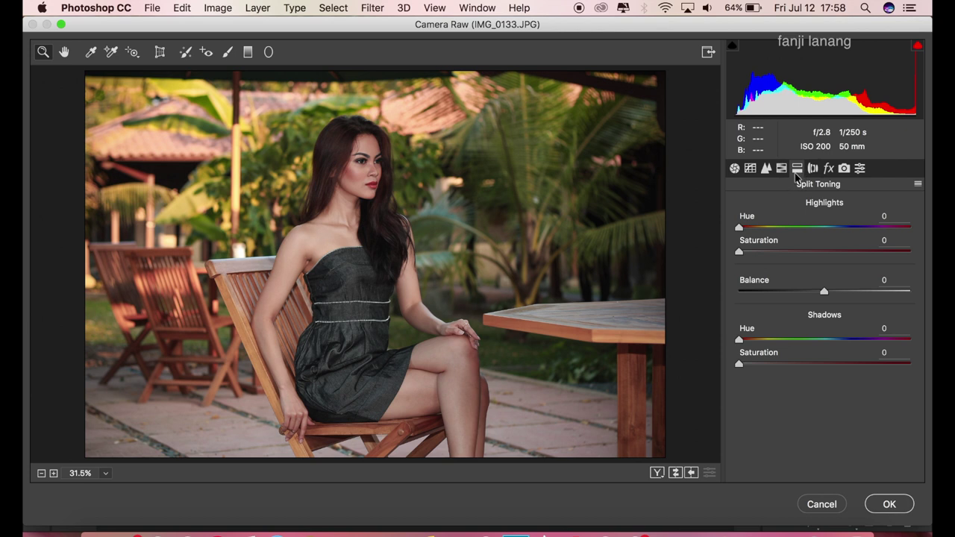
# Set Split Toning highlights to Hue 200 and Saturation 25.
pyautogui.moveTo(823, 228); pyautogui.dragTo(834, 235)
pyautogui.moveTo(771, 254); pyautogui.dragTo(783, 259)
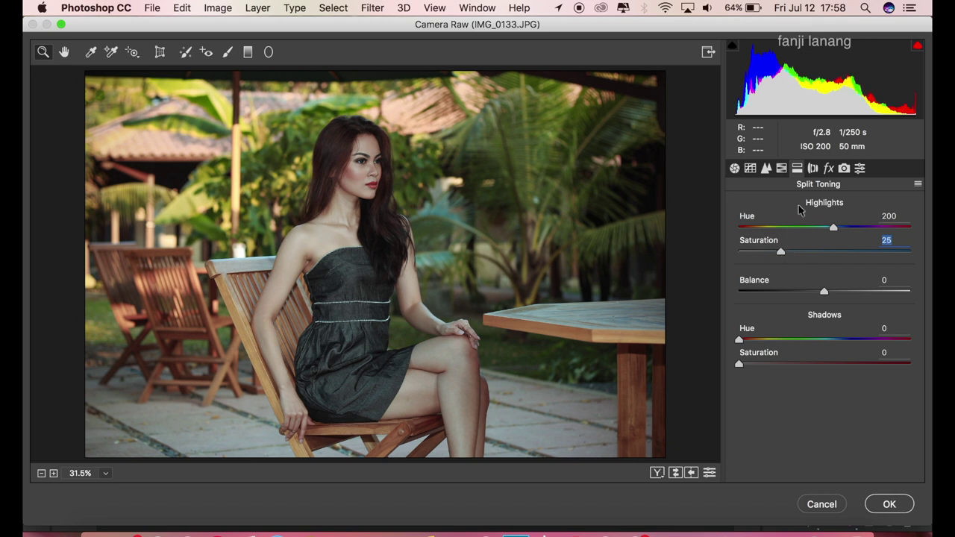
pyautogui.click(781, 168)
pyautogui.click(758, 230)
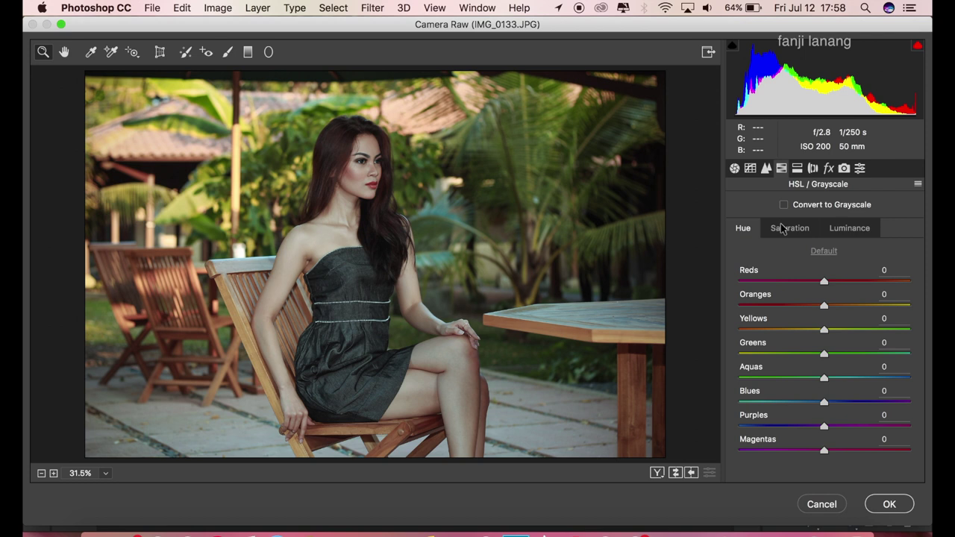
# Desaturate Yellows, Greens, Aquas, Blues, Purples and Magentas to -100 in HSL.
pyautogui.click(783, 228)
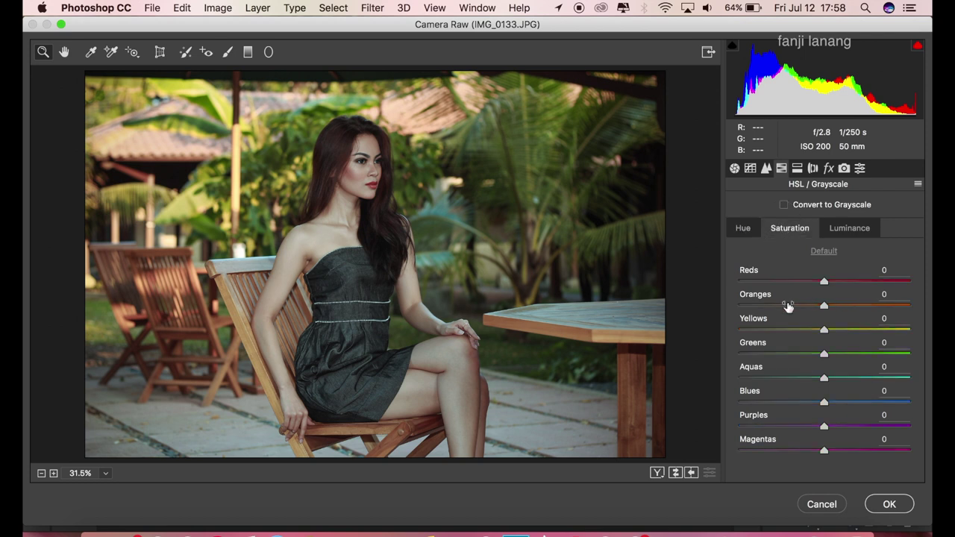
pyautogui.moveTo(805, 353); pyautogui.dragTo(737, 376)
pyautogui.click(738, 378)
pyautogui.click(738, 402)
pyautogui.click(739, 425)
pyautogui.click(738, 449)
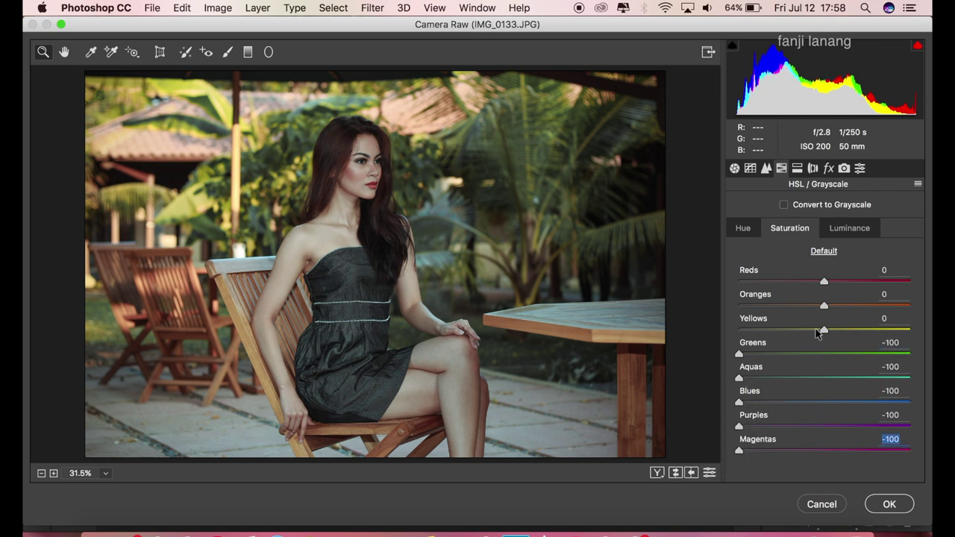
pyautogui.moveTo(816, 331); pyautogui.dragTo(709, 335)
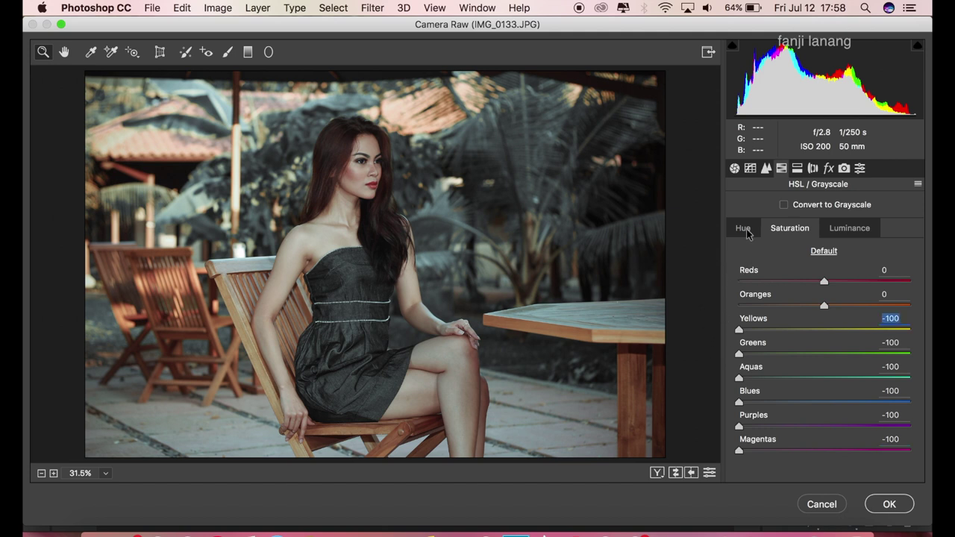
# Shift the hue of Yellows through Magentas to -100.
pyautogui.click(743, 228)
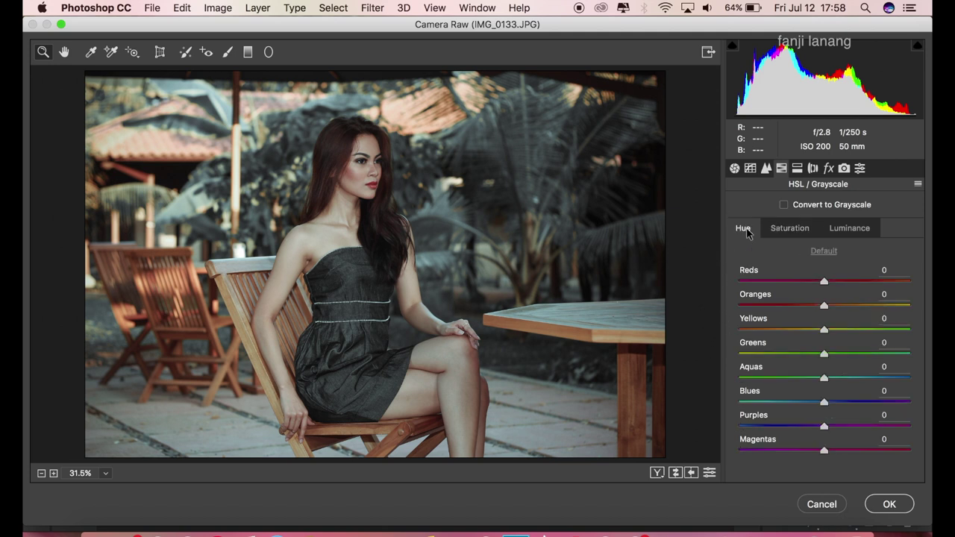
pyautogui.moveTo(809, 332); pyautogui.dragTo(594, 358)
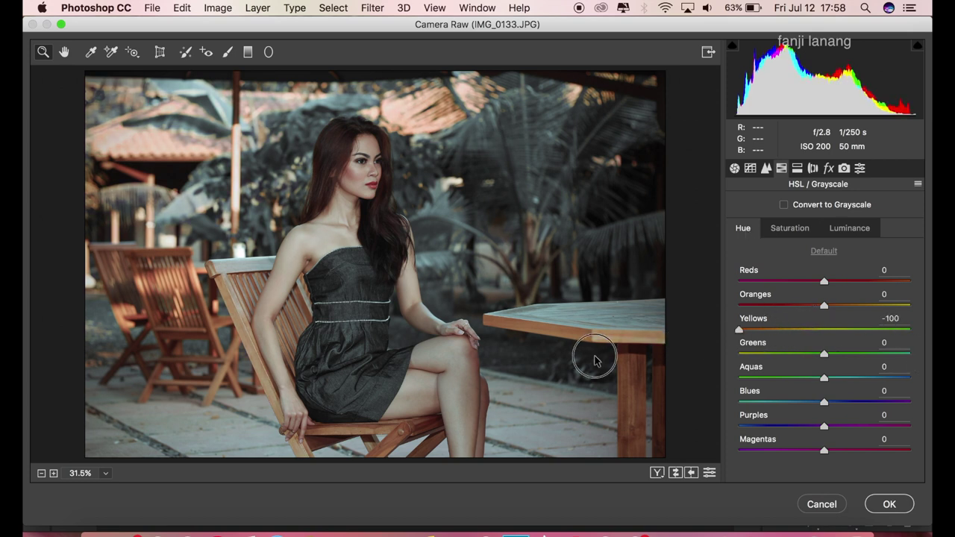
pyautogui.moveTo(758, 353); pyautogui.dragTo(624, 363)
pyautogui.moveTo(824, 378); pyautogui.dragTo(716, 389)
pyautogui.moveTo(790, 403); pyautogui.dragTo(678, 415)
pyautogui.moveTo(791, 426)
pyautogui.mouseDown()
pyautogui.moveTo(718, 435)
pyautogui.moveTo(699, 466)
pyautogui.moveTo(682, 465)
pyautogui.mouseUp()
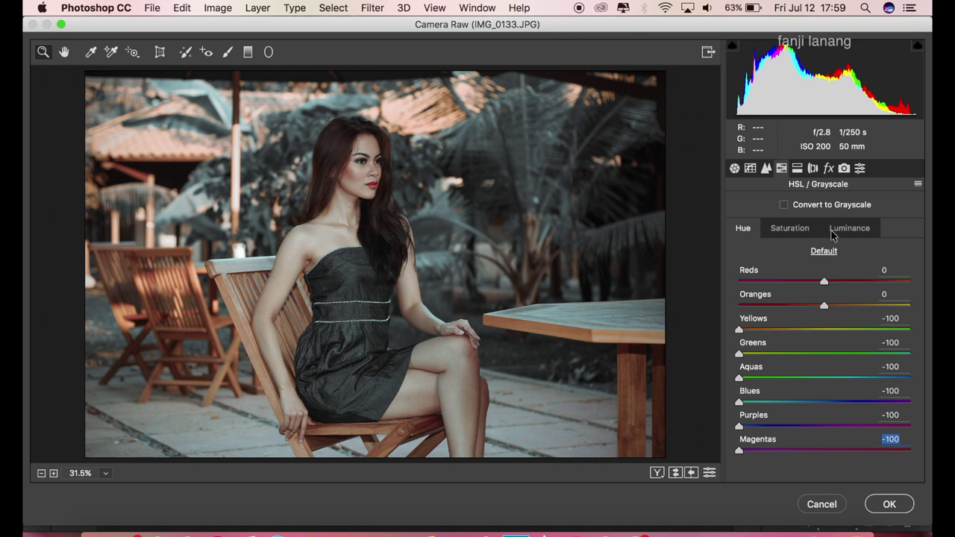
# Set the Reds saturation back to 0.
pyautogui.click(794, 233)
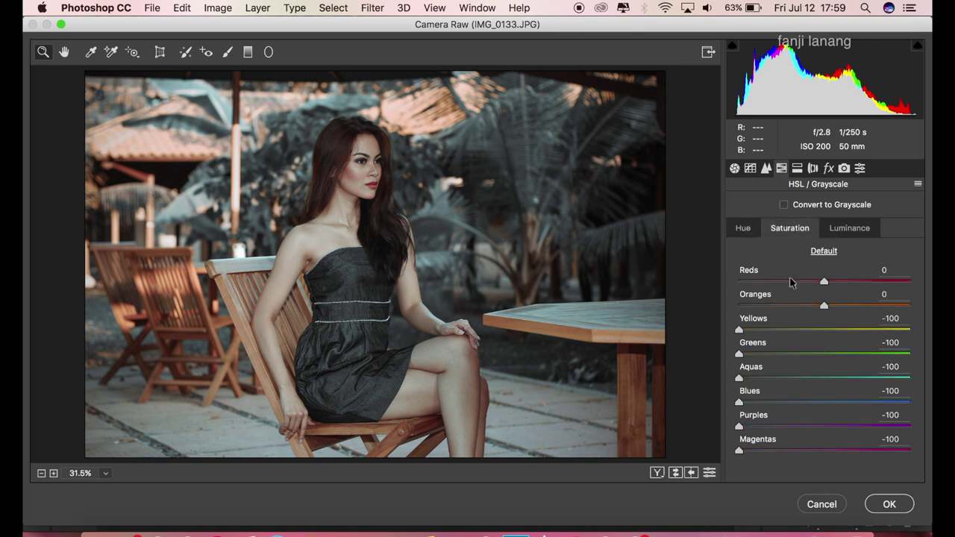
pyautogui.moveTo(806, 283)
pyautogui.mouseDown()
pyautogui.moveTo(931, 314)
pyautogui.moveTo(832, 289)
pyautogui.mouseUp()
pyautogui.write('0')
pyautogui.click(742, 229)
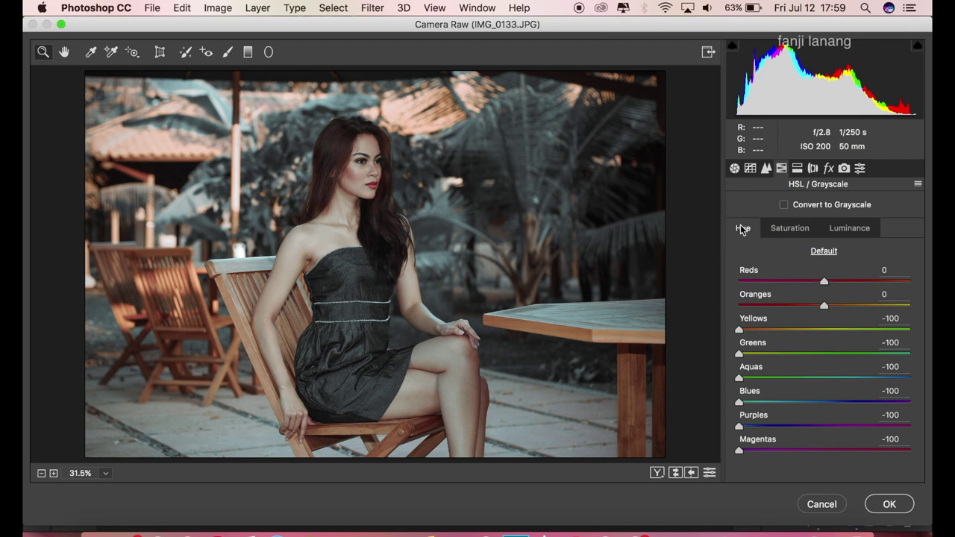
# Lower Greens, Aquas, Blues, Purples and Magentas luminance to -20.
pyautogui.click(835, 234)
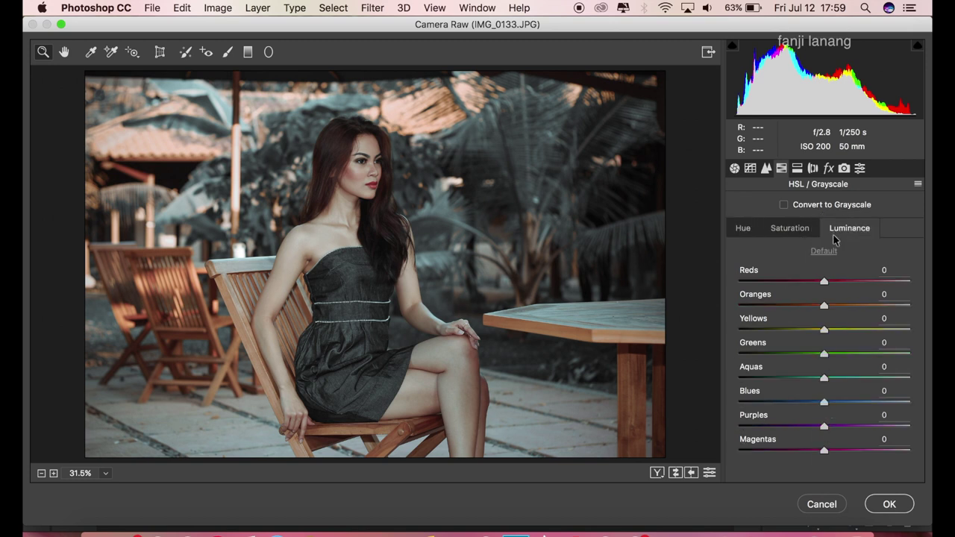
pyautogui.click(806, 356)
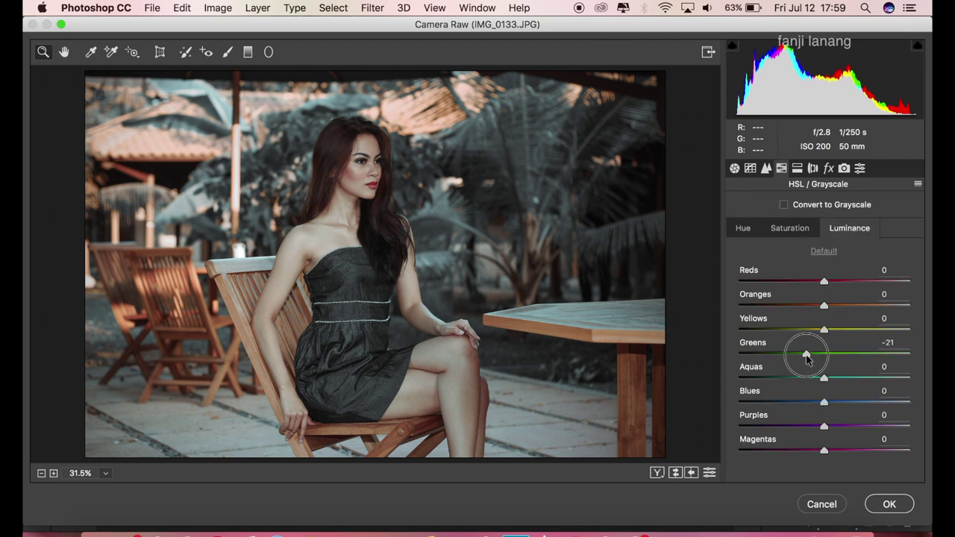
pyautogui.moveTo(806, 356); pyautogui.dragTo(807, 356)
pyautogui.click(806, 378)
pyautogui.click(806, 402)
pyautogui.click(806, 427)
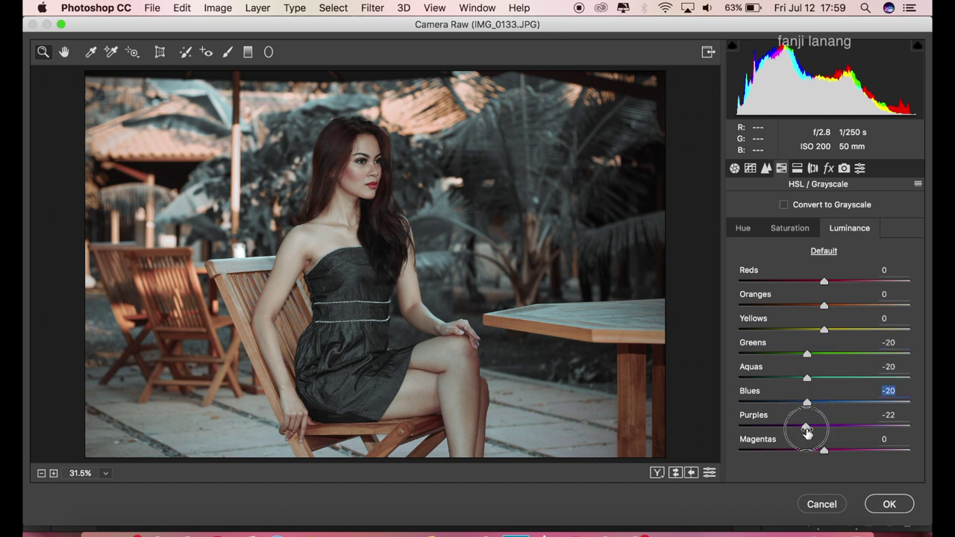
pyautogui.moveTo(806, 429); pyautogui.dragTo(807, 428)
pyautogui.click(810, 451)
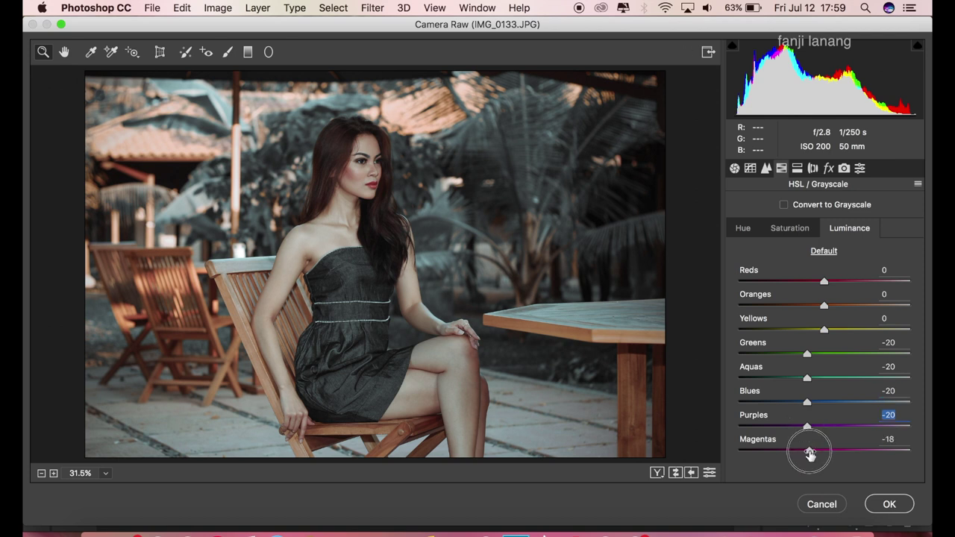
pyautogui.moveTo(810, 453); pyautogui.dragTo(807, 452)
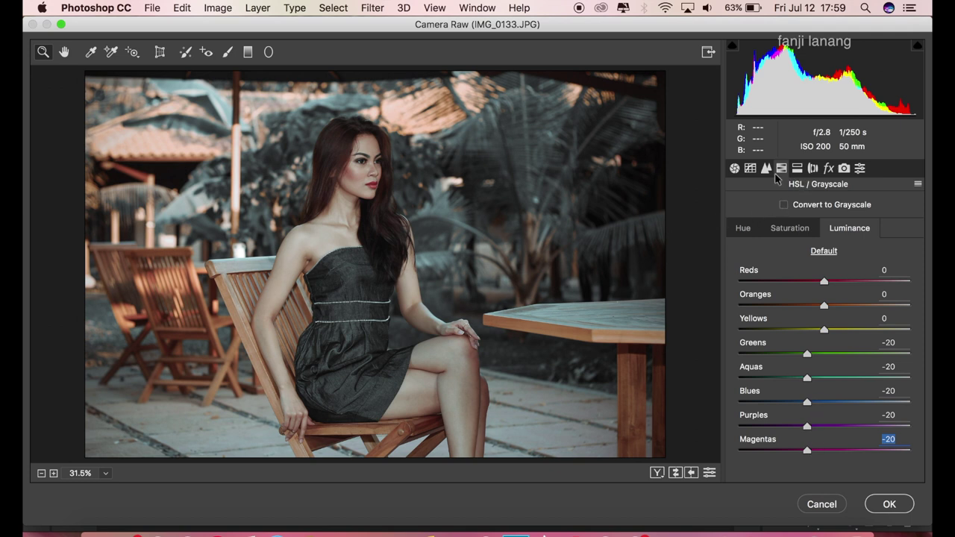
# Build a point tone curve mapping 65→55, 195→202, 255→236 and 0→16.
pyautogui.click(750, 168)
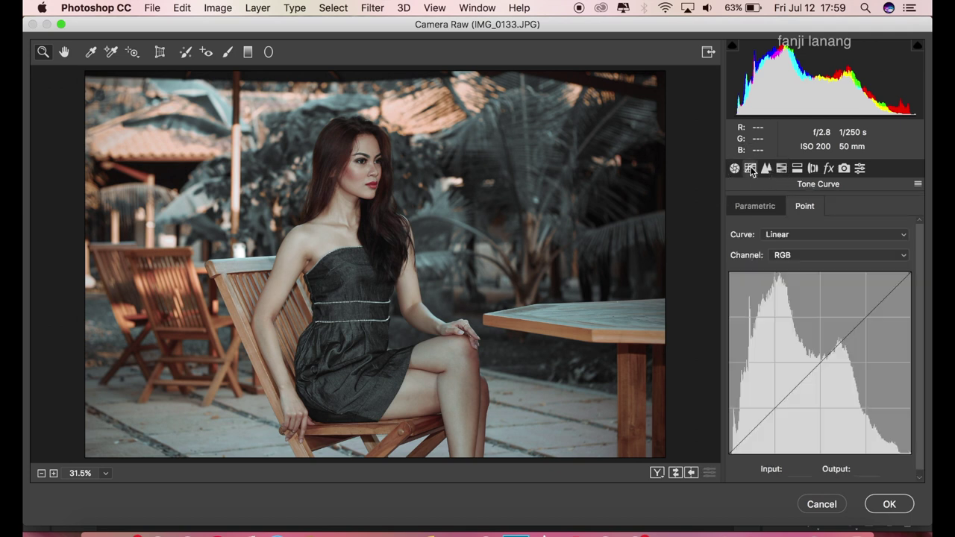
pyautogui.click(774, 413)
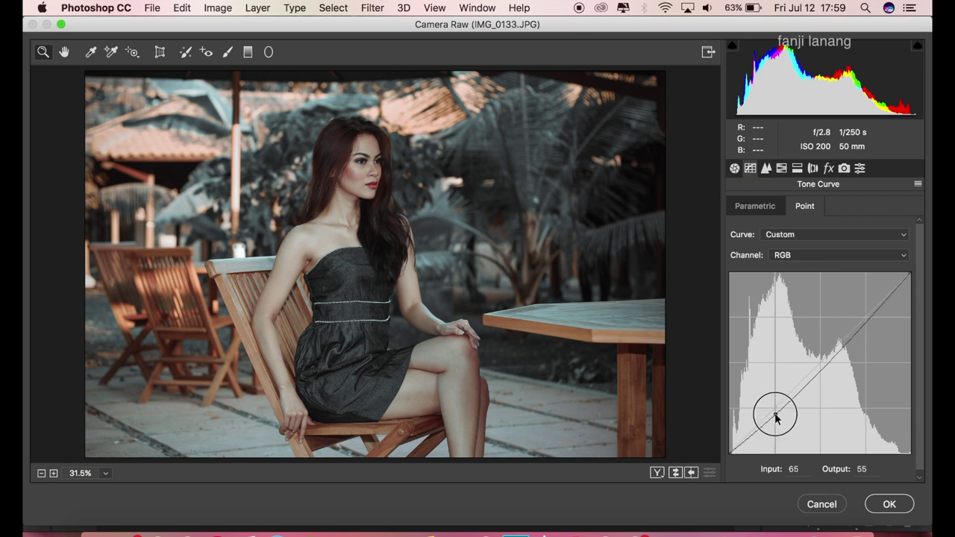
pyautogui.click(868, 314)
pyautogui.moveTo(867, 314); pyautogui.dragTo(867, 314)
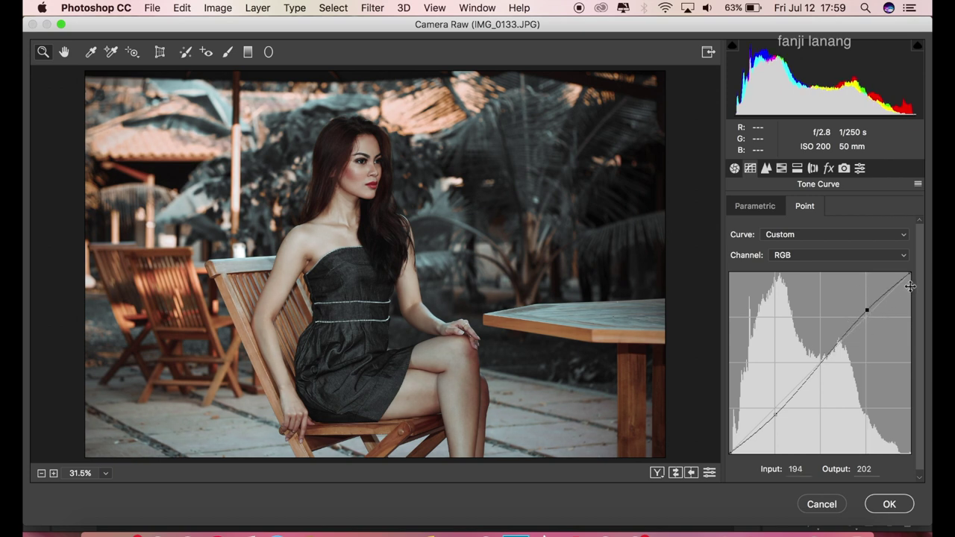
pyautogui.moveTo(910, 276)
pyautogui.mouseDown()
pyautogui.moveTo(921, 297)
pyautogui.moveTo(922, 285)
pyautogui.mouseUp()
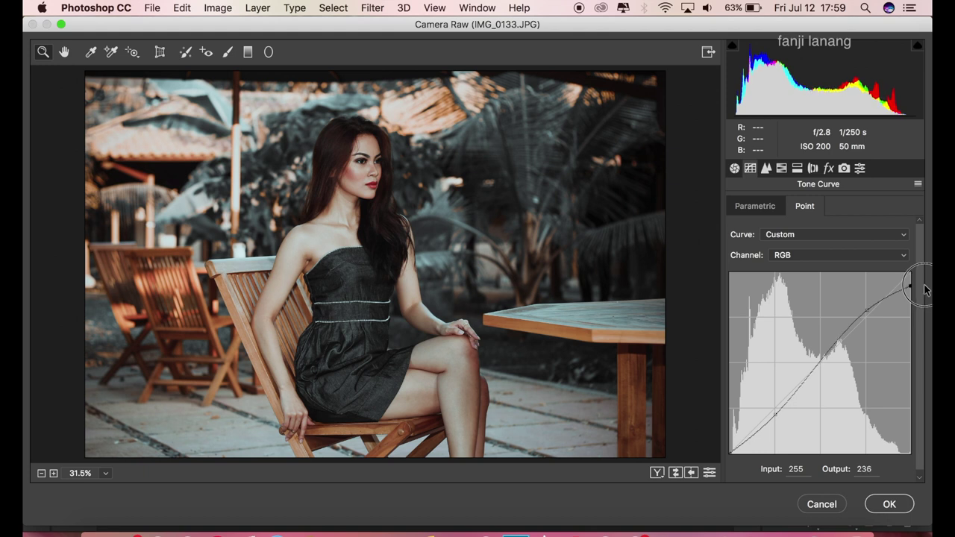
pyautogui.moveTo(729, 450); pyautogui.dragTo(730, 446)
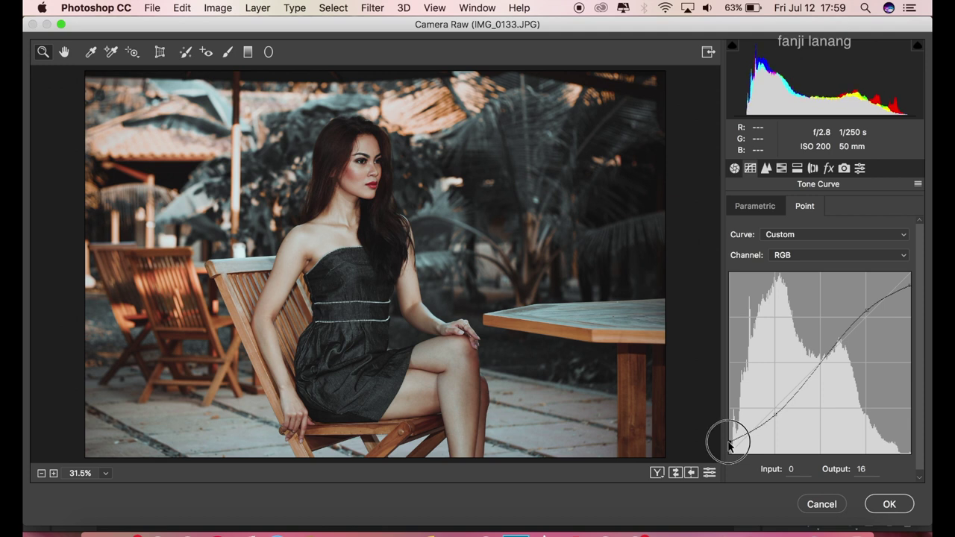
# Set Split Toning highlights to Hue 200, Saturation 25, compare Before/After, and commit the grade.
pyautogui.click(781, 168)
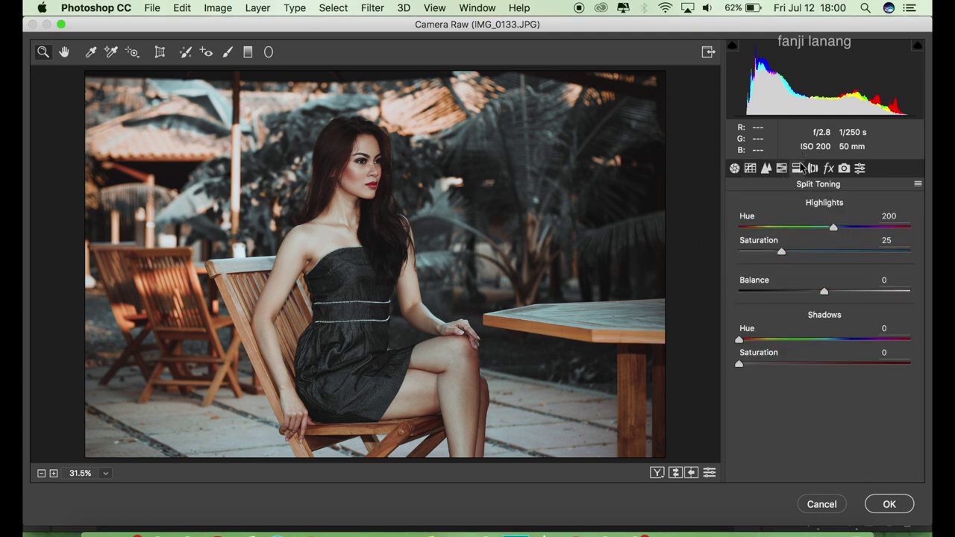
pyautogui.moveTo(781, 252); pyautogui.dragTo(781, 263)
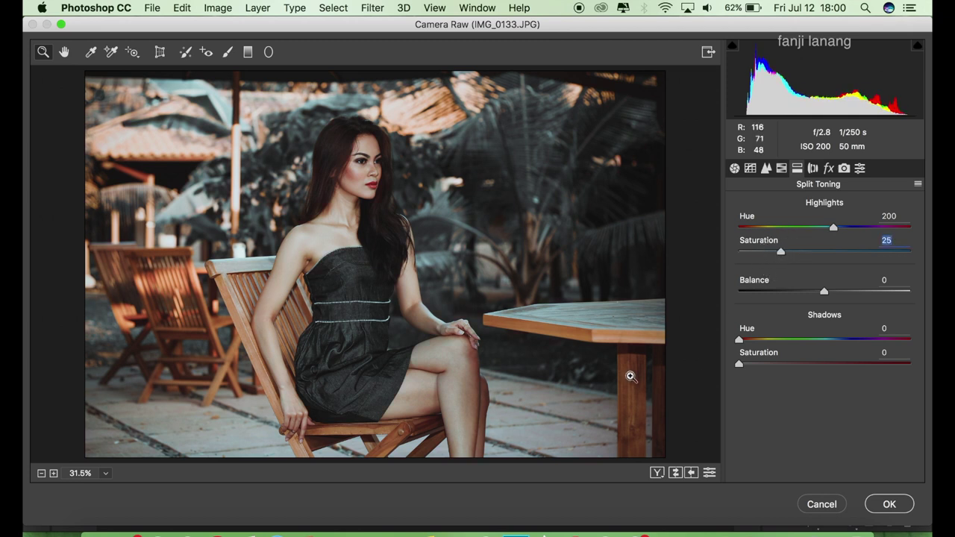
pyautogui.click(656, 474)
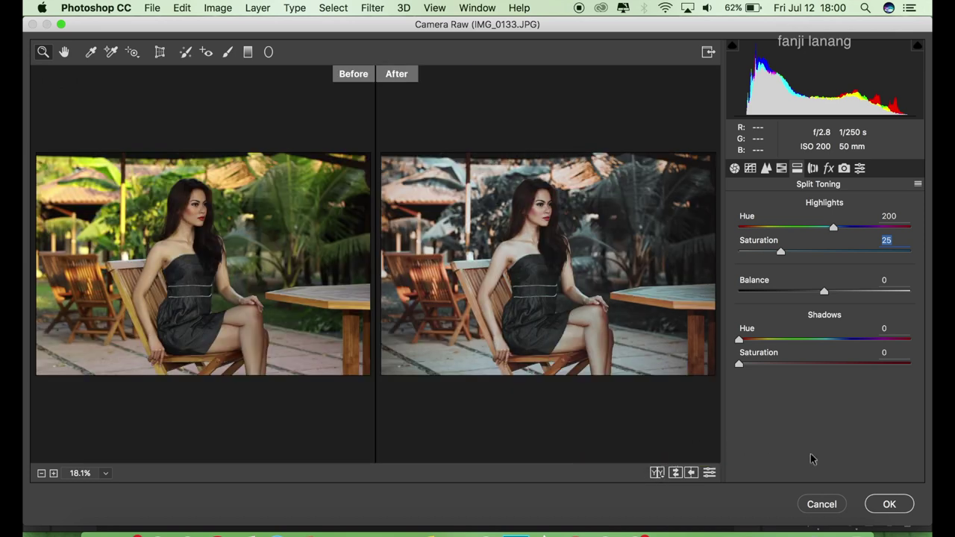
pyautogui.click(886, 504)
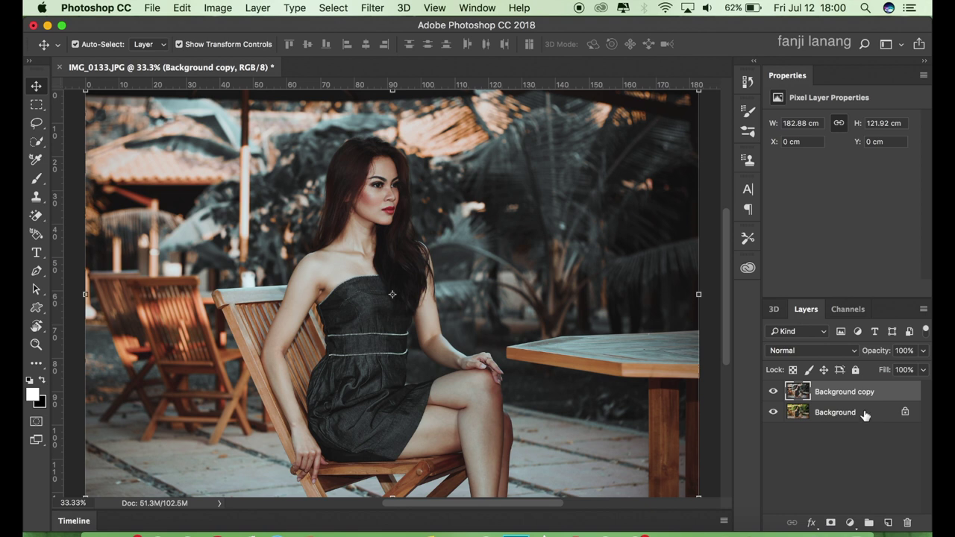
# Add a Selective Color adjustment layer targeting the Blacks colour range.
pyautogui.click(850, 523)
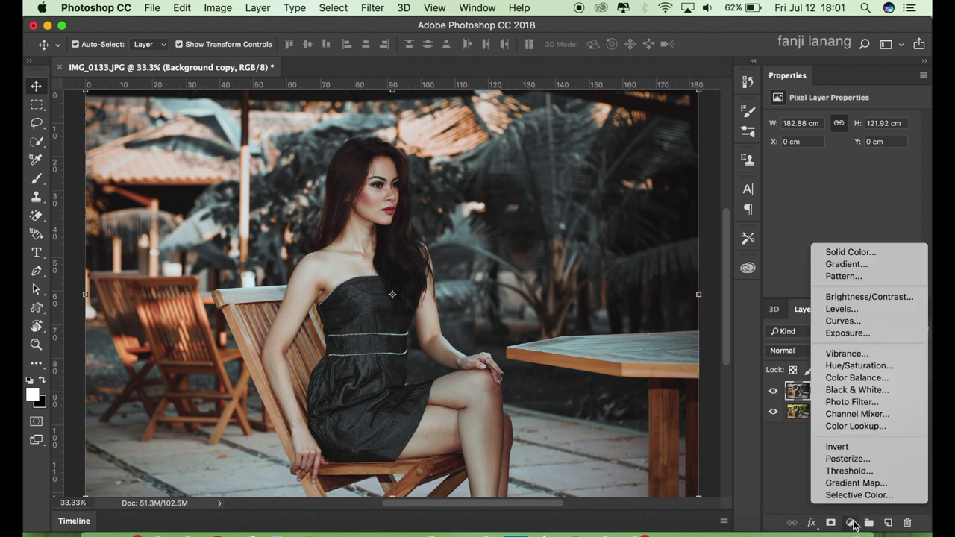
pyautogui.click(857, 496)
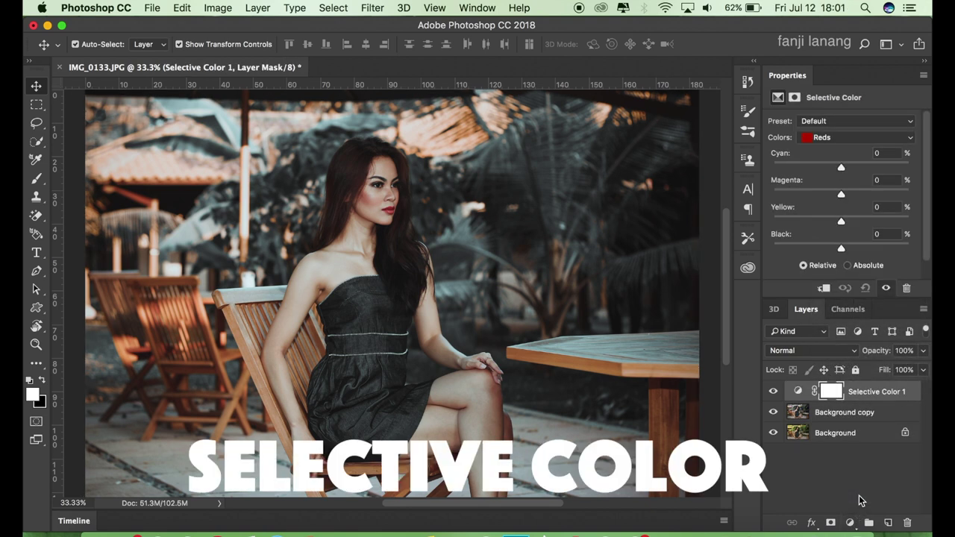
pyautogui.click(840, 139)
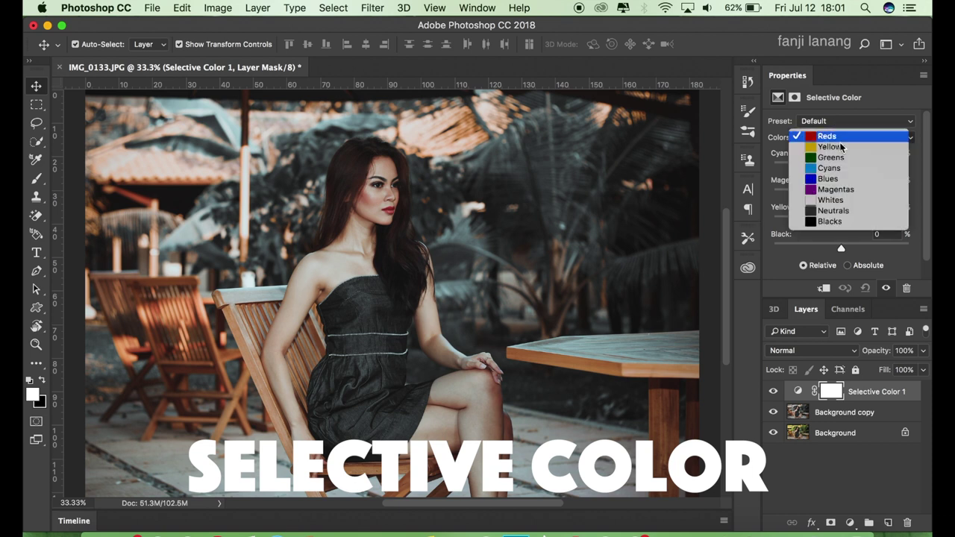
pyautogui.click(841, 221)
# Set the Blacks to Cyan 10, Magenta 5, Yellow -5 and Black 5.
pyautogui.click(865, 152)
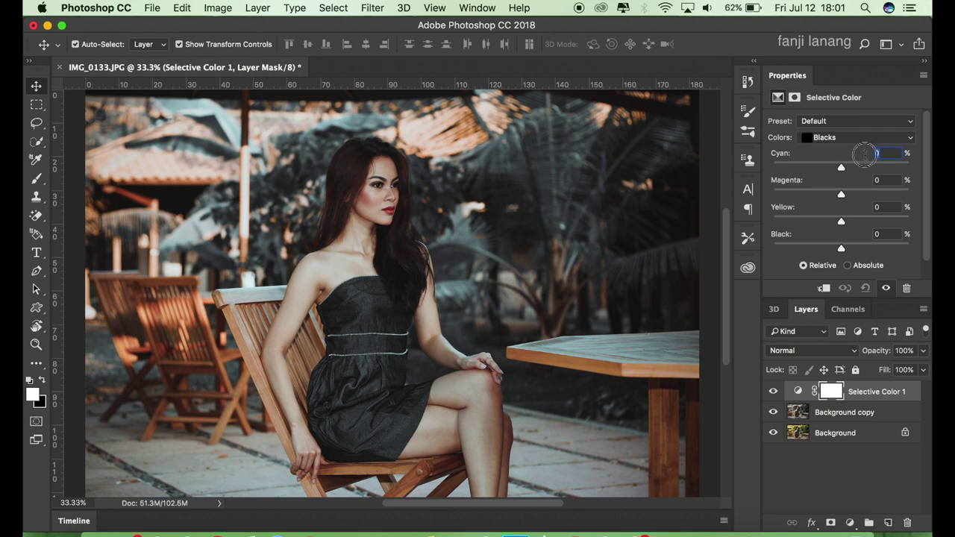
pyautogui.write('10')
pyautogui.click(877, 208)
pyautogui.write('-')
pyautogui.click(884, 180)
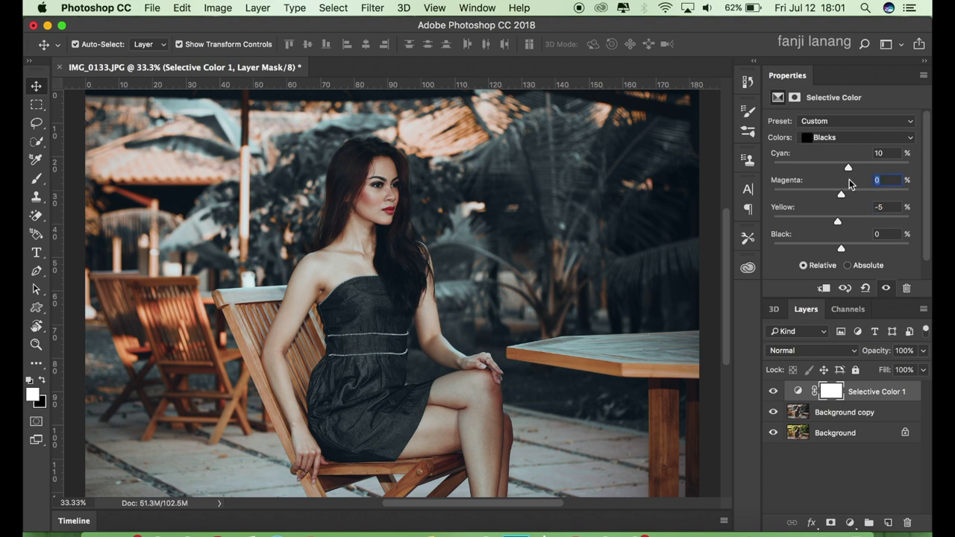
pyautogui.write('5')
pyautogui.click(856, 137)
pyautogui.click(878, 234)
pyautogui.write('5')
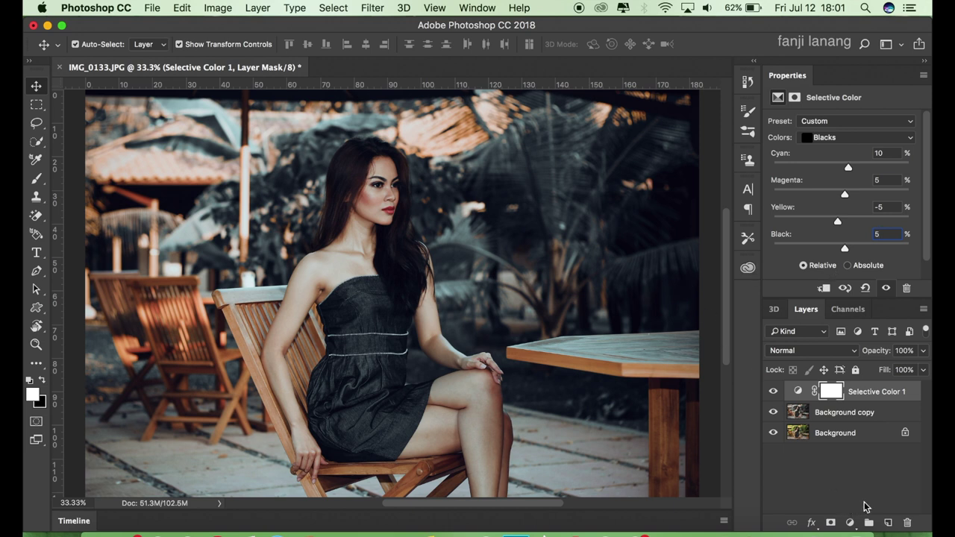
# Add a Gradient Fill layer with a reversed radial Neutral Density gradient.
pyautogui.click(850, 522)
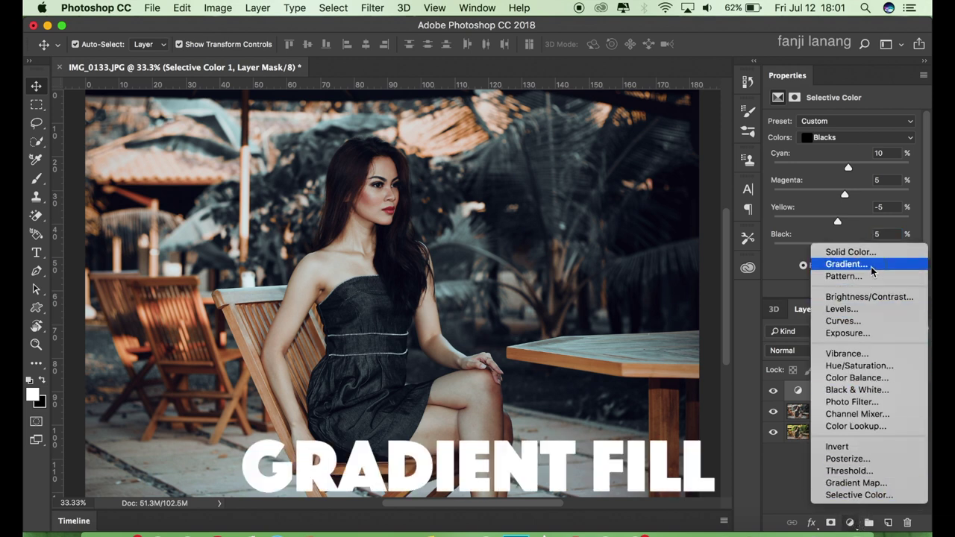
pyautogui.click(846, 264)
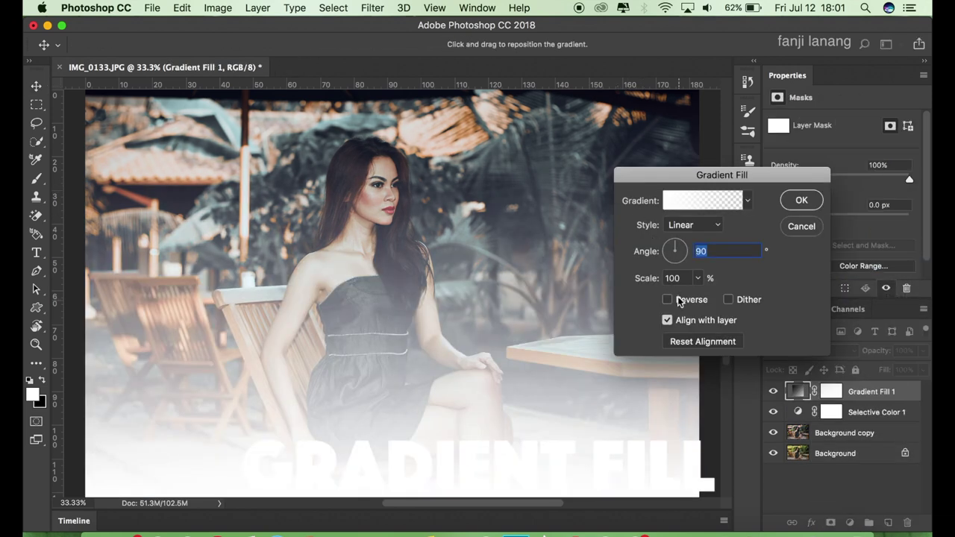
pyautogui.click(679, 300)
pyautogui.click(694, 225)
pyautogui.click(685, 237)
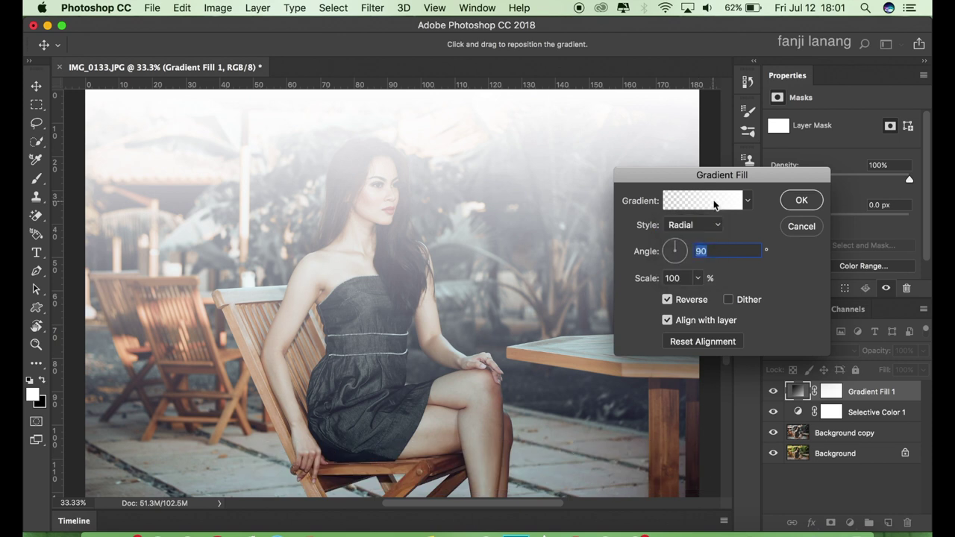
pyautogui.click(714, 199)
pyautogui.click(745, 146)
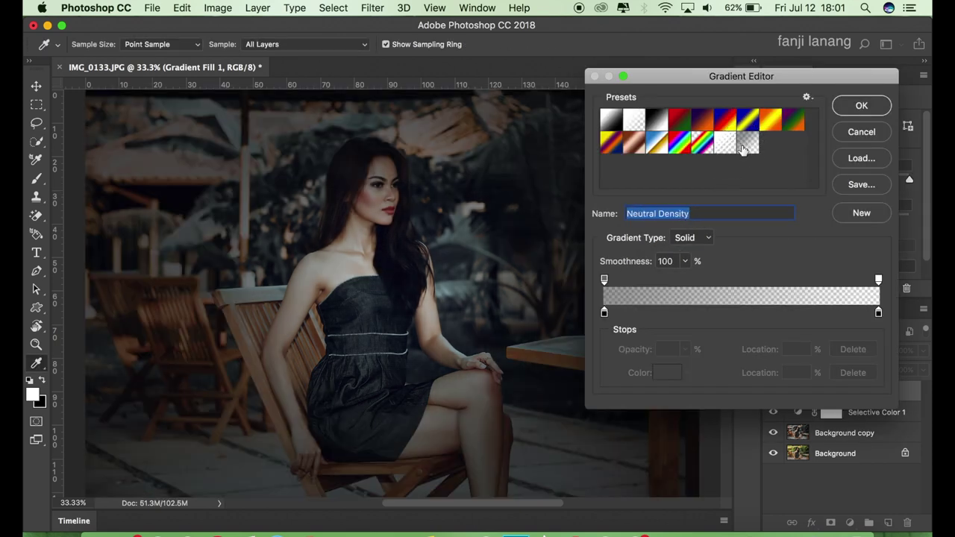
pyautogui.click(862, 106)
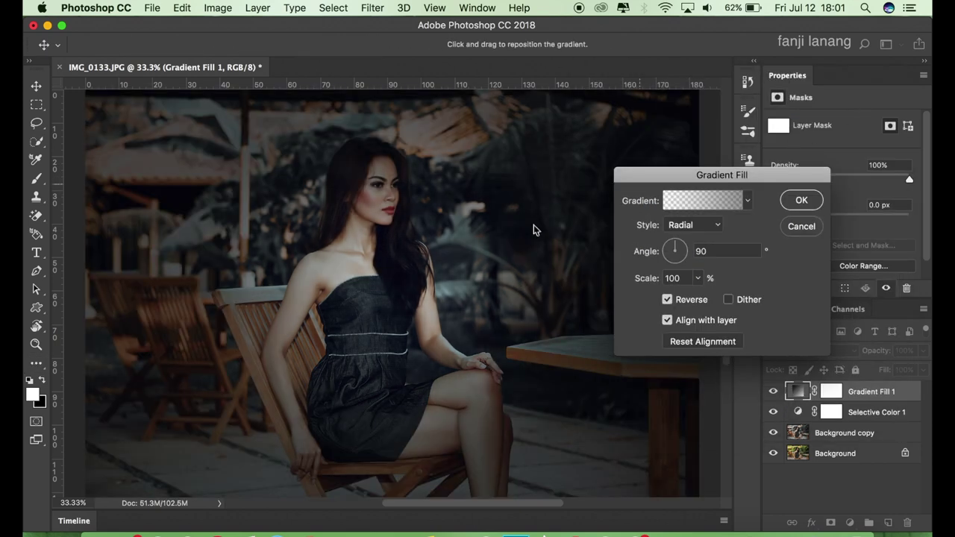
# Raise the gradient's centre, set angle 36.25° and scale 221%, then compare the vignette.
pyautogui.moveTo(374, 306); pyautogui.dragTo(362, 246)
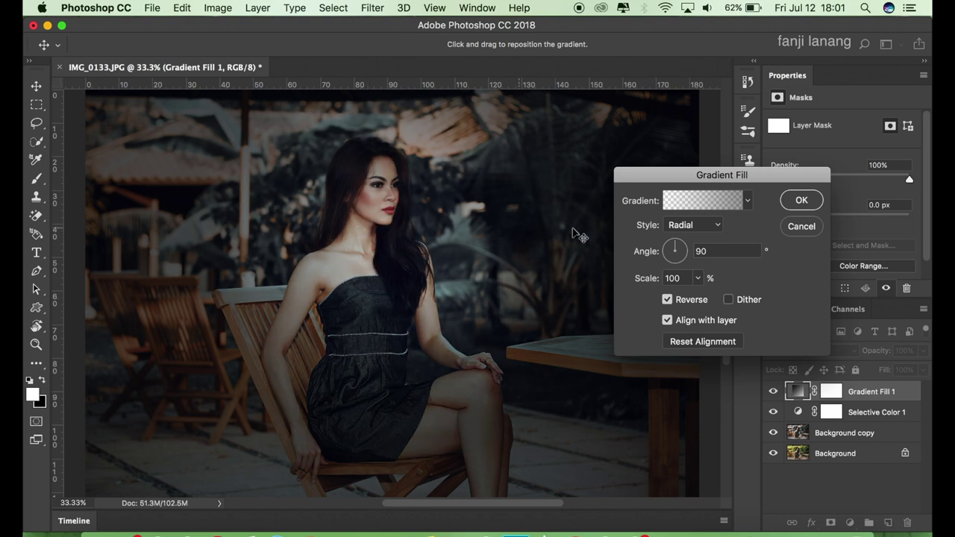
pyautogui.moveTo(676, 249); pyautogui.dragTo(685, 245)
pyautogui.click(697, 277)
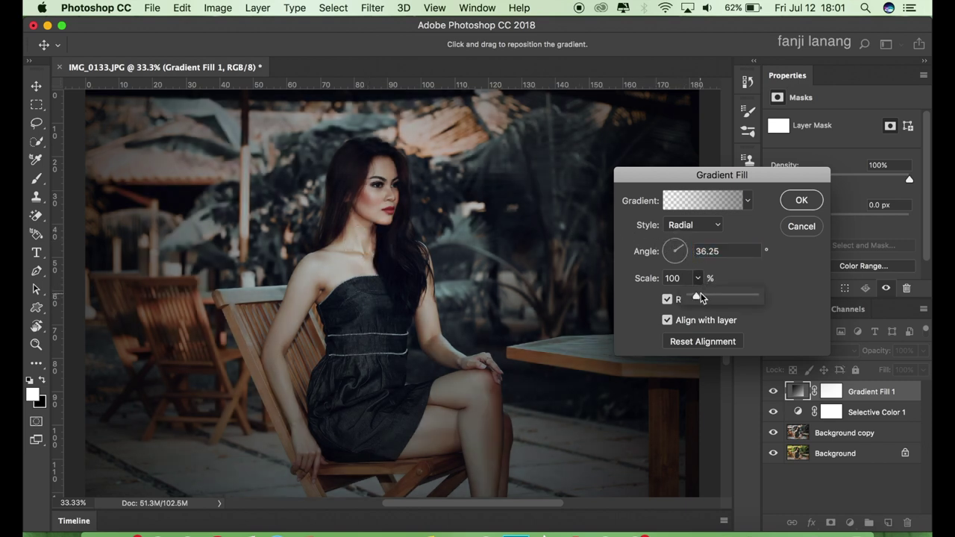
pyautogui.moveTo(699, 297); pyautogui.dragTo(705, 299)
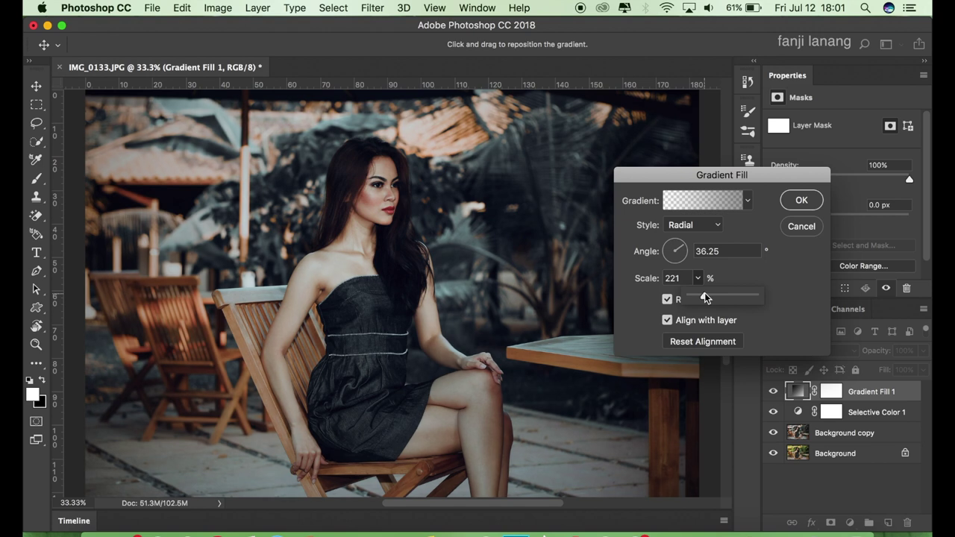
pyautogui.click(795, 199)
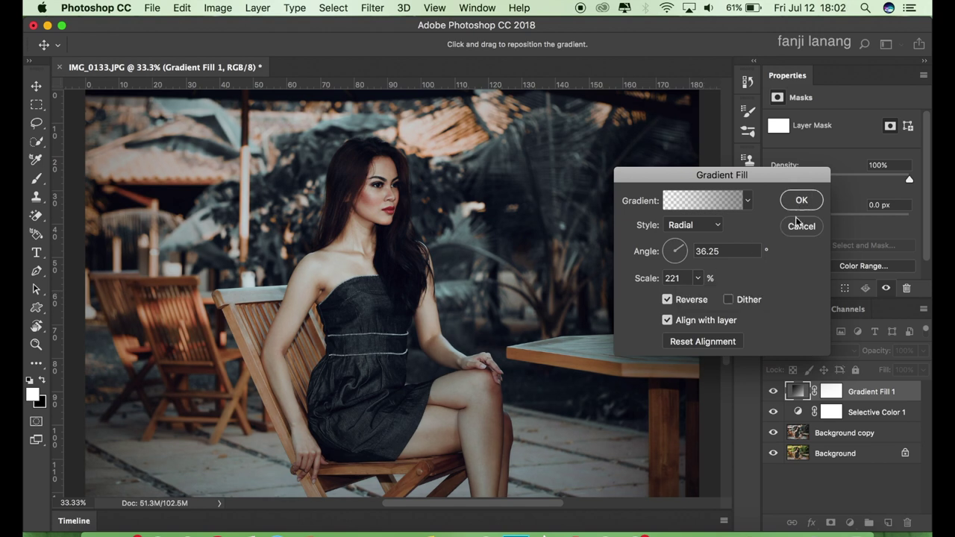
pyautogui.click(772, 391)
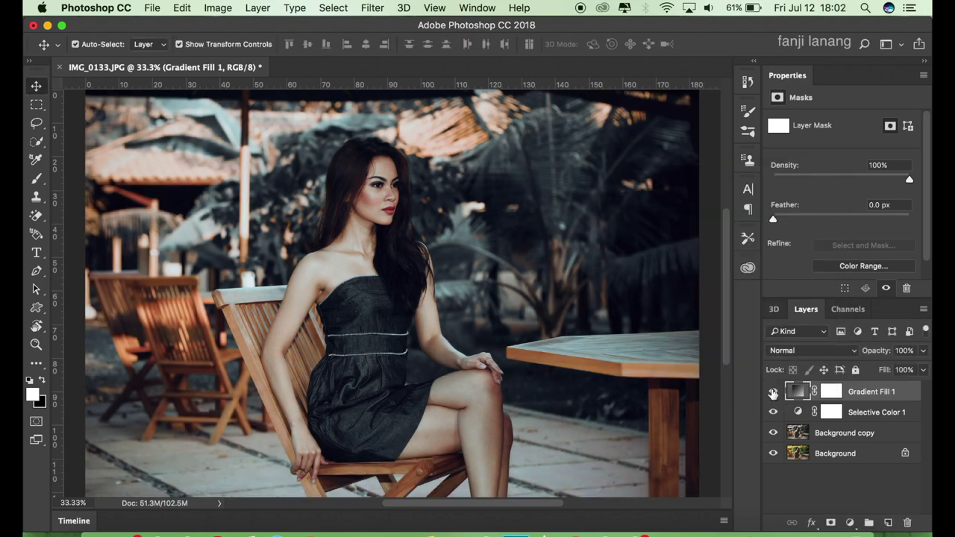
# On a new Layer 1, stamp the signature brush preset at the photo's bottom-left corner.
pyautogui.click(773, 392)
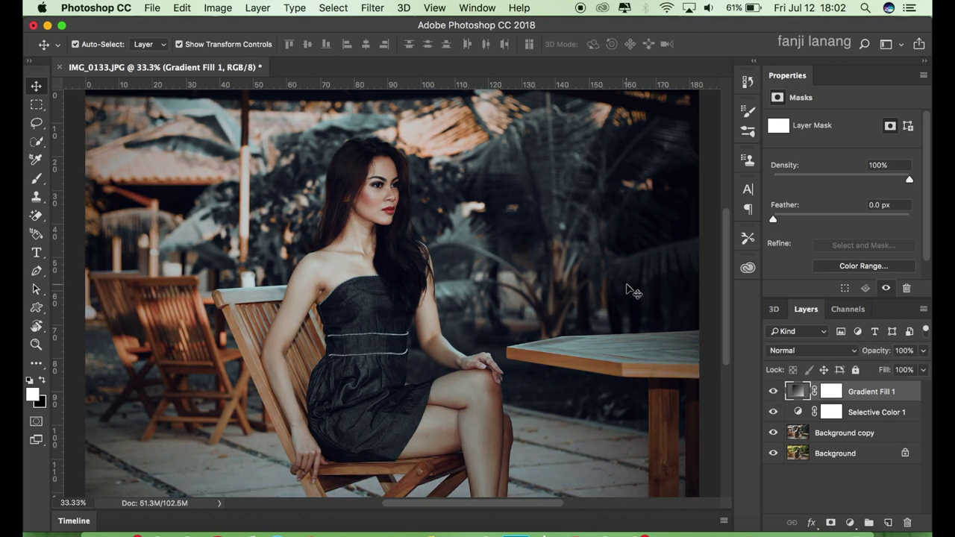
pyautogui.click(887, 522)
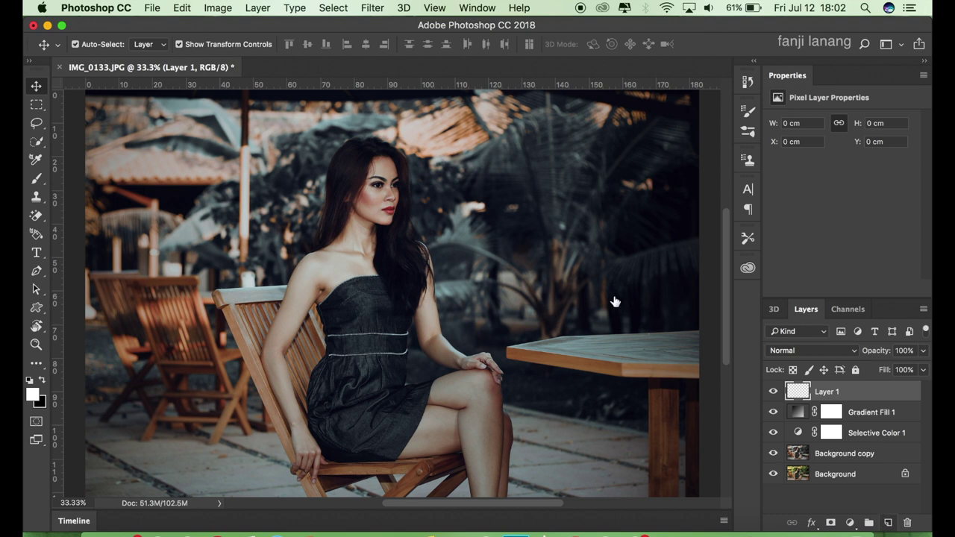
pyautogui.click(37, 178)
pyautogui.click(97, 45)
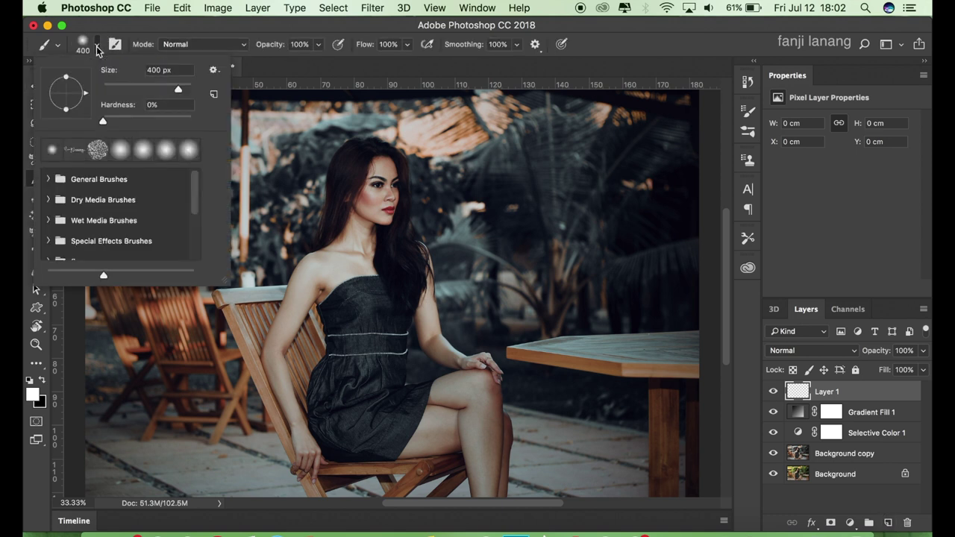
pyautogui.click(78, 149)
pyautogui.click(708, 49)
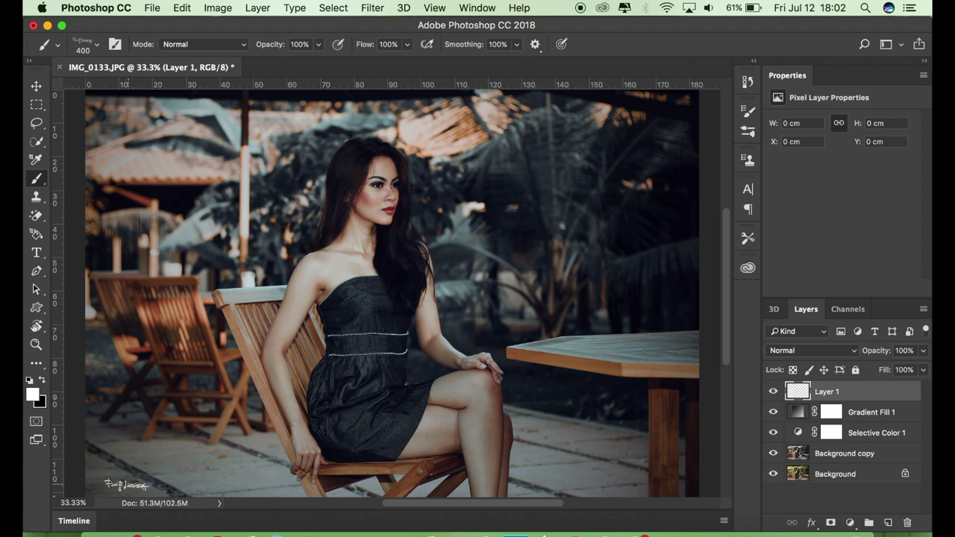
pyautogui.click(132, 477)
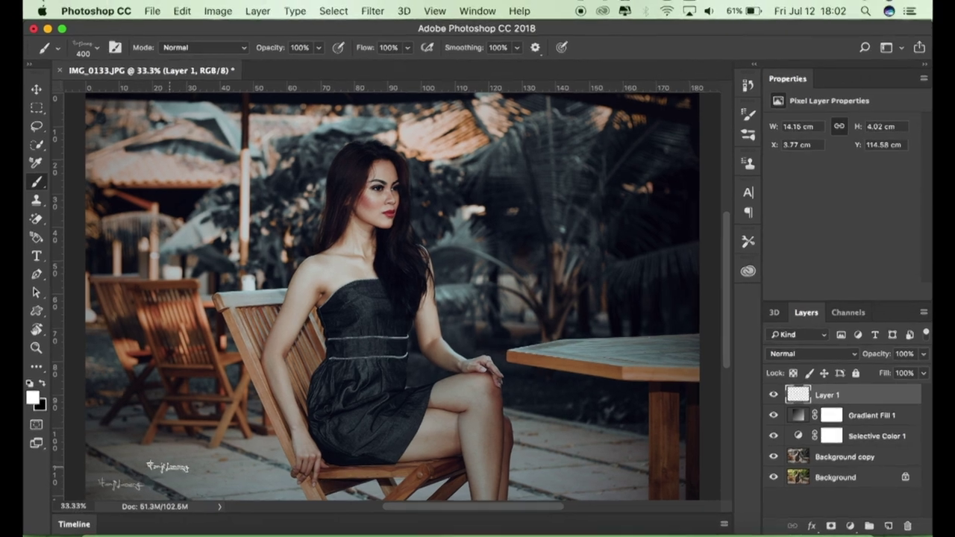